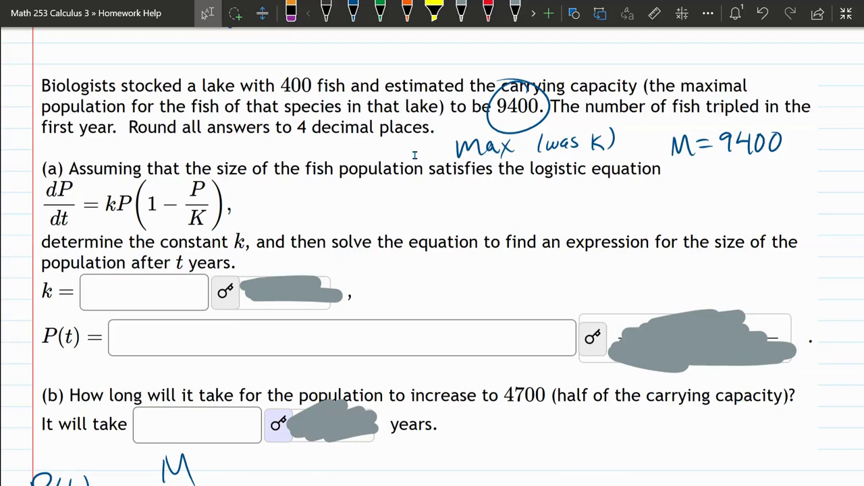
Insert blank space below the top formula to make room for annotations.
scroll(415, 154, down, 2)
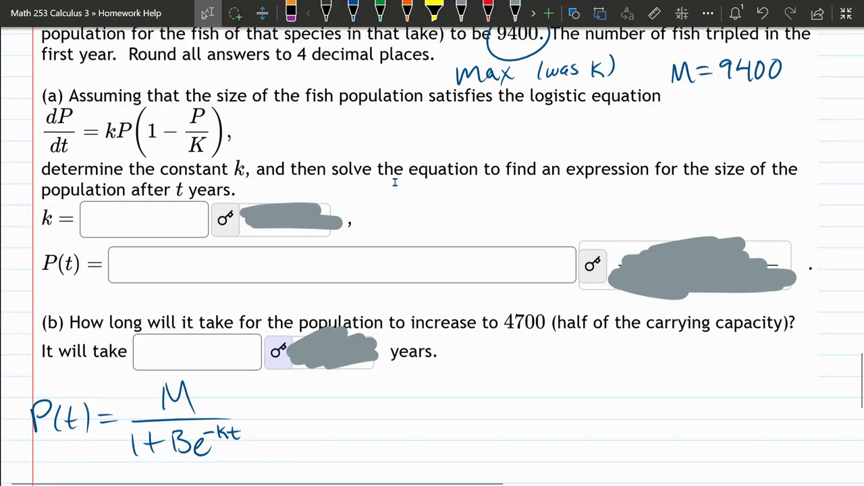
key(alt+d)
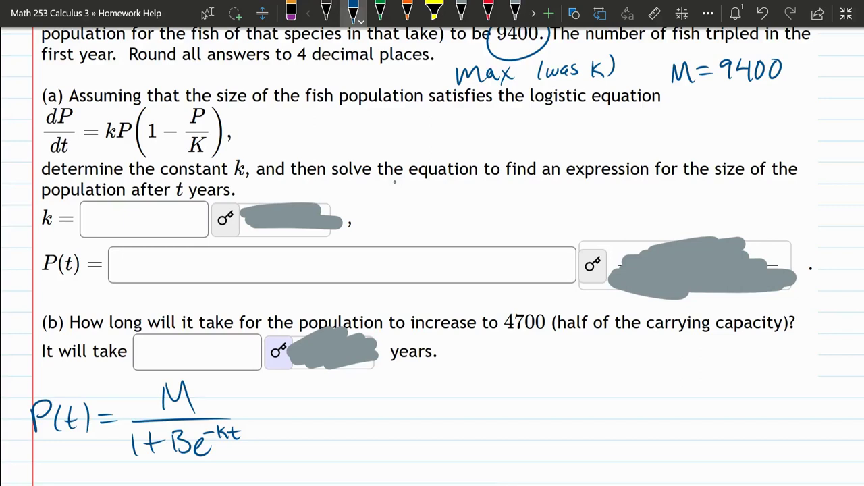
mouse_move(49, 368)
mouse_down()
mouse_move(66, 379)
mouse_move(49, 369)
mouse_up()
key(ctrl+z)
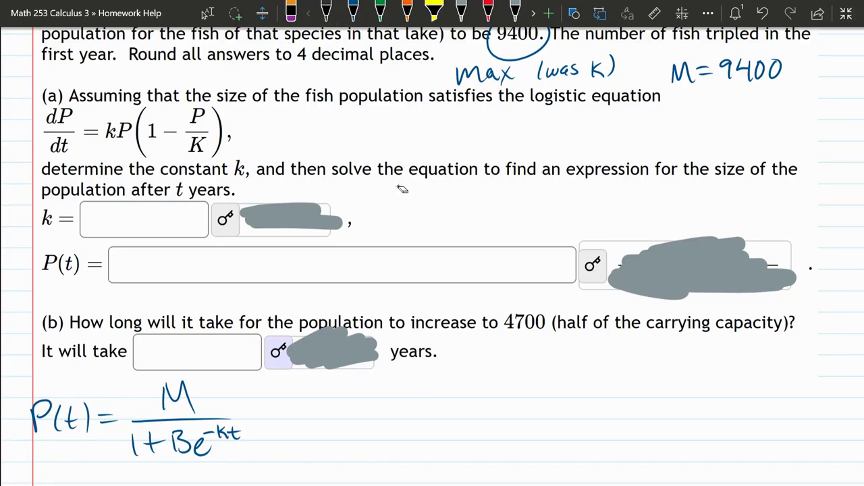
key(Escape)
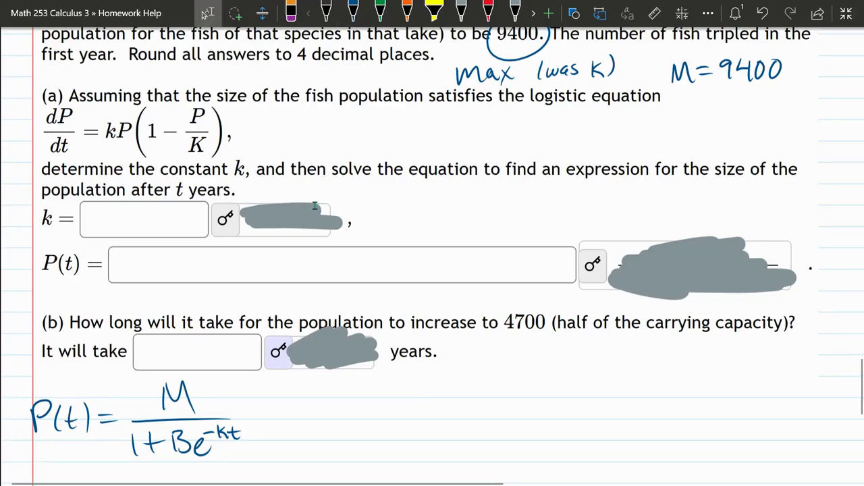
scroll(315, 206, up, 2)
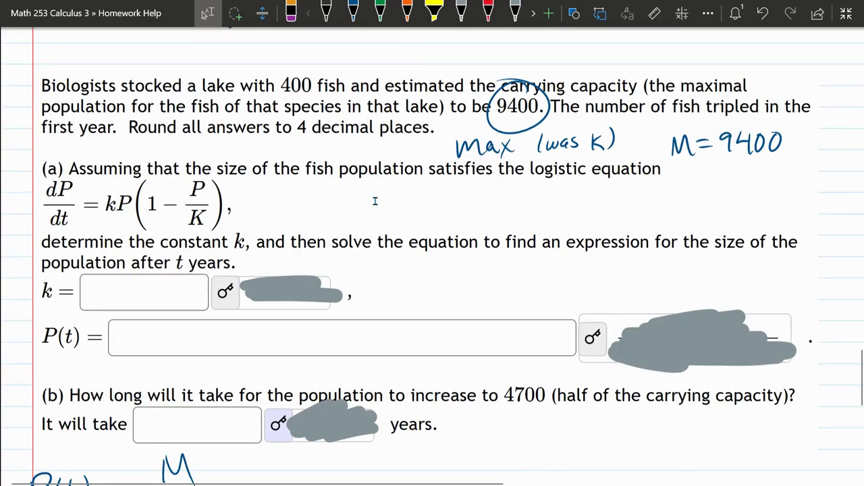
scroll(373, 201, up, 2)
click(262, 13)
drag(182, 215, 189, 416)
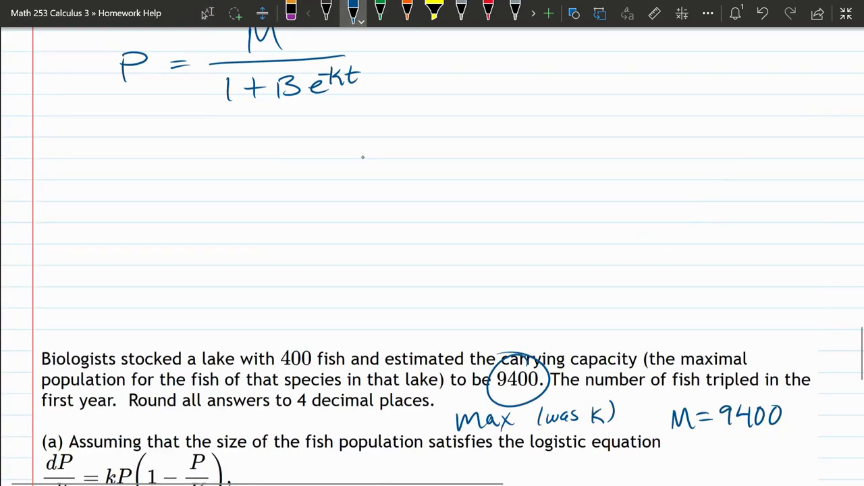
Circle the initial 400 fish and write t=0 above it in blue ink.
drag(329, 341, 318, 323)
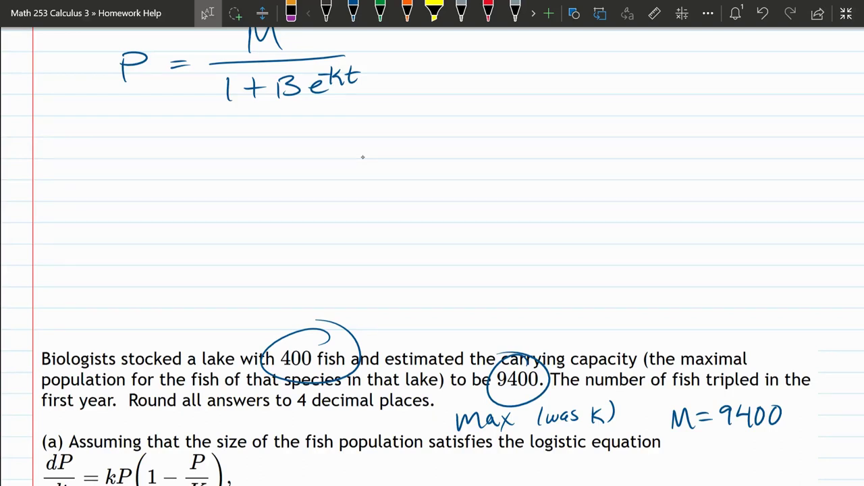
click(352, 12)
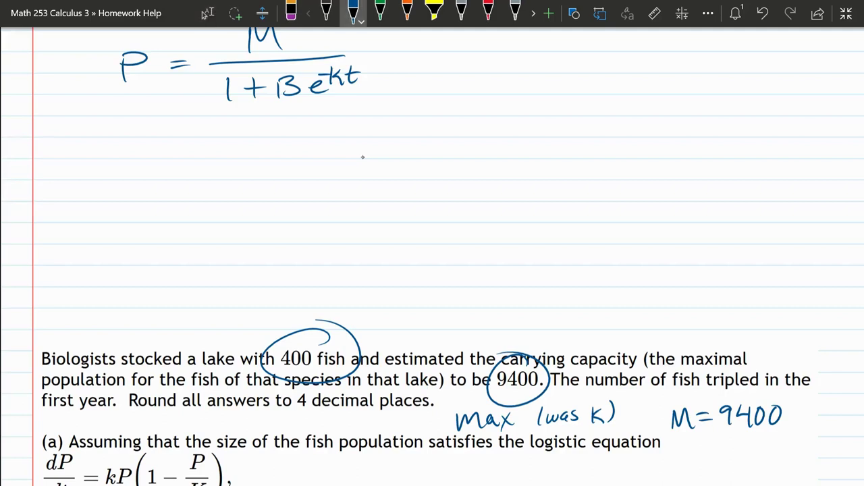
drag(244, 324, 247, 342)
drag(239, 334, 253, 331)
drag(255, 330, 266, 328)
drag(257, 336, 267, 334)
drag(284, 323, 288, 324)
Handwrite P(0)=400 above the t=0 note.
drag(355, 290, 357, 315)
drag(357, 292, 358, 304)
drag(378, 291, 378, 313)
drag(389, 293, 399, 313)
drag(412, 298, 426, 297)
drag(413, 306, 428, 304)
drag(438, 287, 448, 300)
mouse_move(443, 290)
mouse_down()
mouse_move(444, 308)
mouse_move(457, 290)
mouse_up()
drag(473, 288, 472, 290)
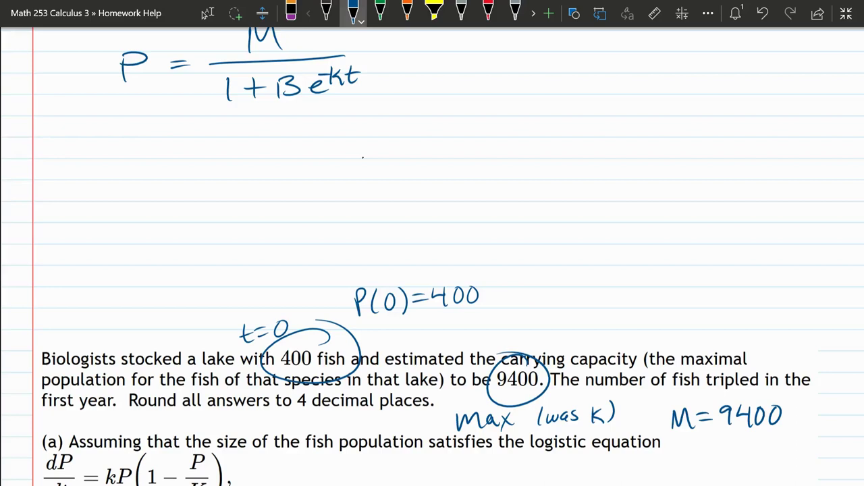
Loop around the 'number of fish tripled' statement and circle 'first year'.
drag(669, 360, 809, 365)
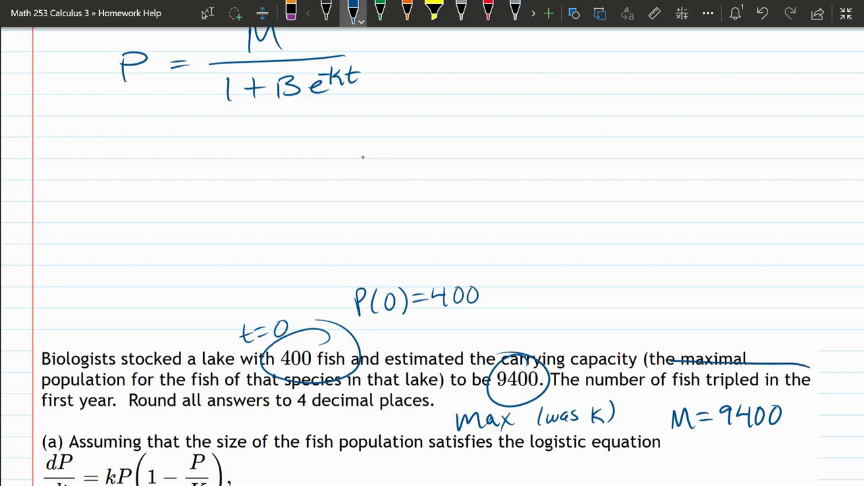
drag(674, 359, 702, 398)
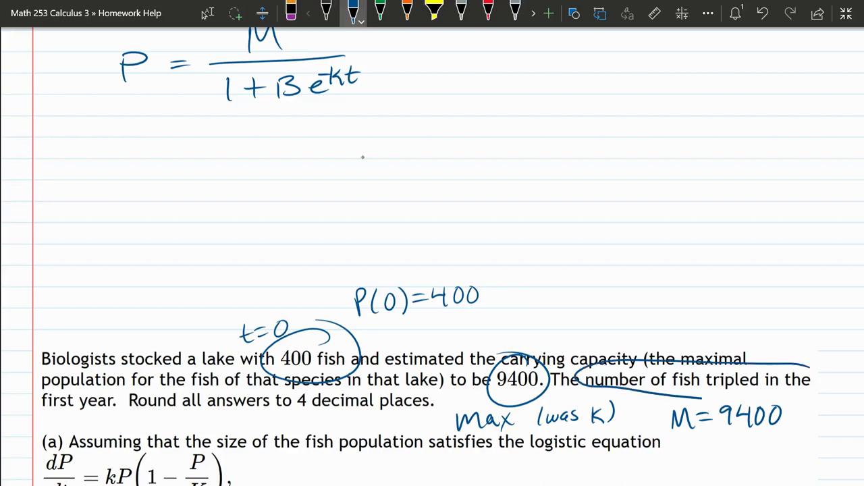
drag(702, 398, 822, 365)
drag(704, 331, 707, 362)
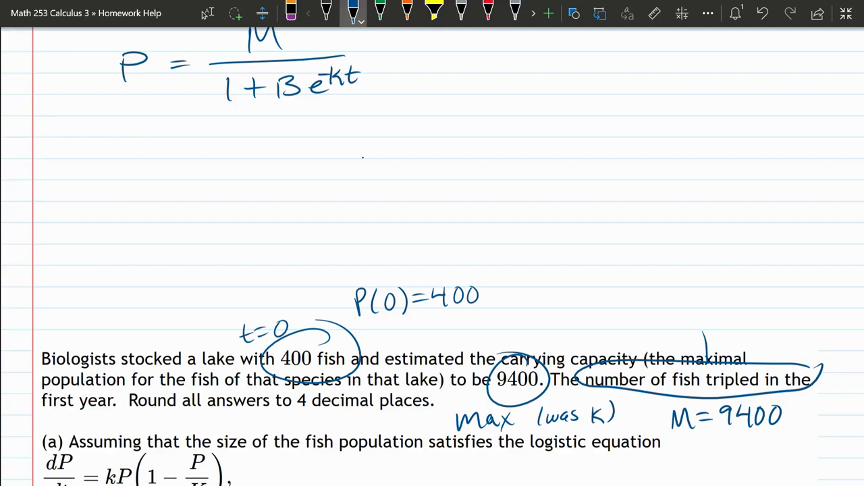
drag(122, 378, 125, 387)
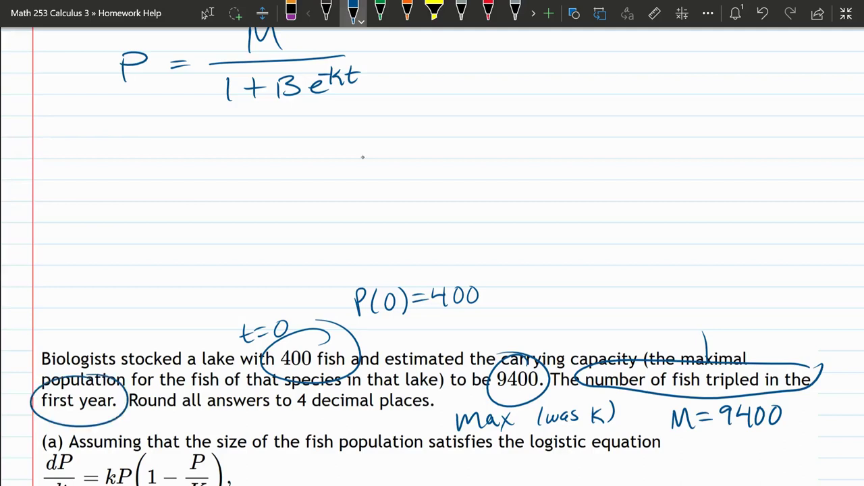
Write P(1) = 1200 to the right of P(0)=400.
drag(606, 283, 607, 273)
drag(631, 257, 629, 280)
drag(638, 260, 639, 278)
drag(647, 252, 648, 282)
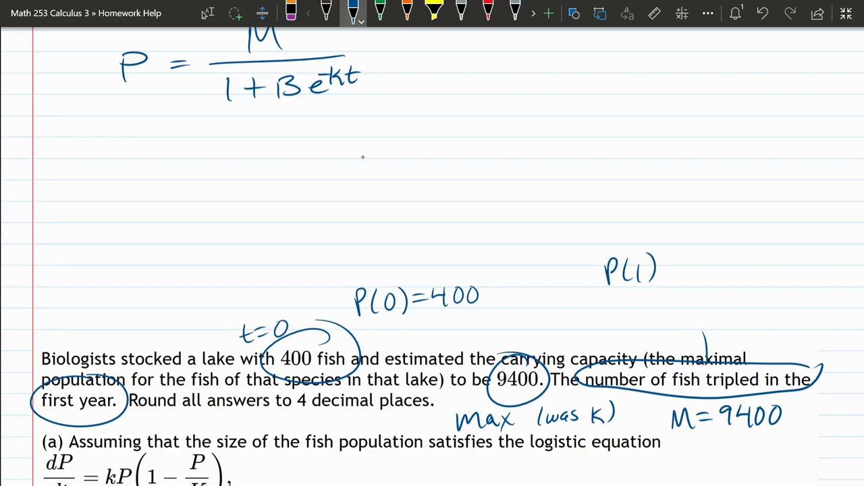
drag(669, 263, 683, 261)
drag(669, 270, 688, 267)
mouse_move(703, 250)
mouse_down()
mouse_move(703, 277)
mouse_move(727, 273)
mouse_up()
drag(736, 250, 735, 251)
drag(753, 249, 752, 250)
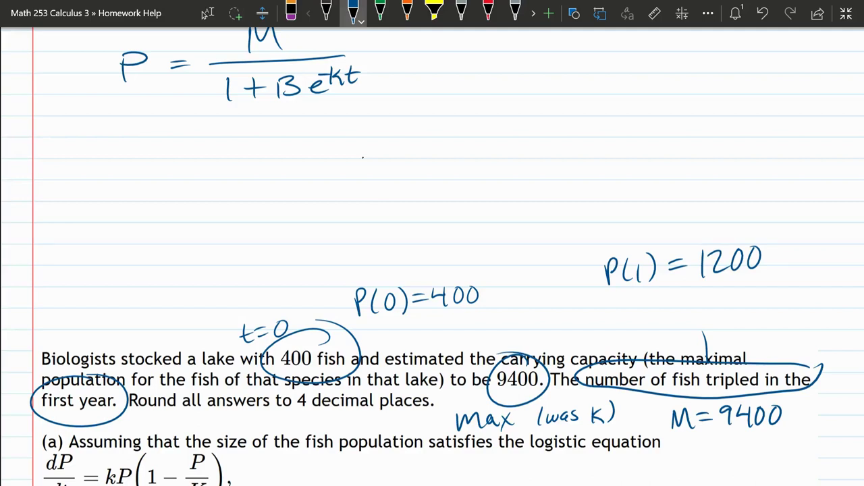
key(Escape)
Scroll down to the general formula and handwrite P(t) = beneath it.
scroll(514, 90, down, 3)
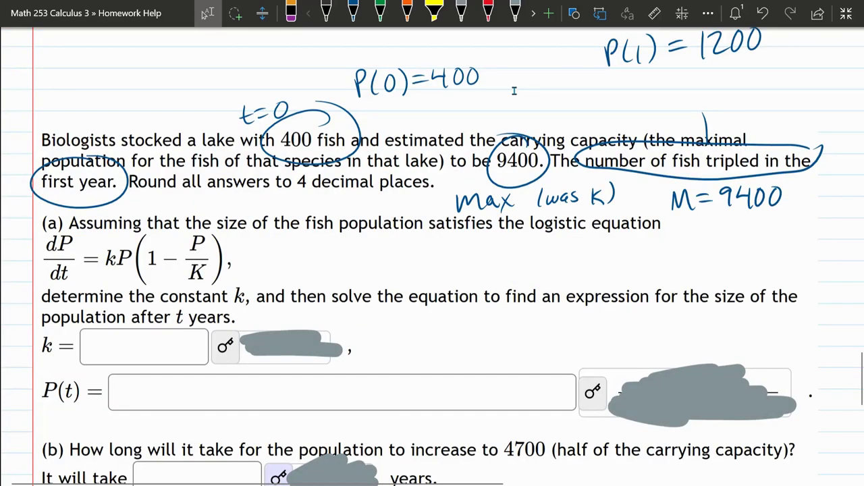
scroll(514, 91, down, 4)
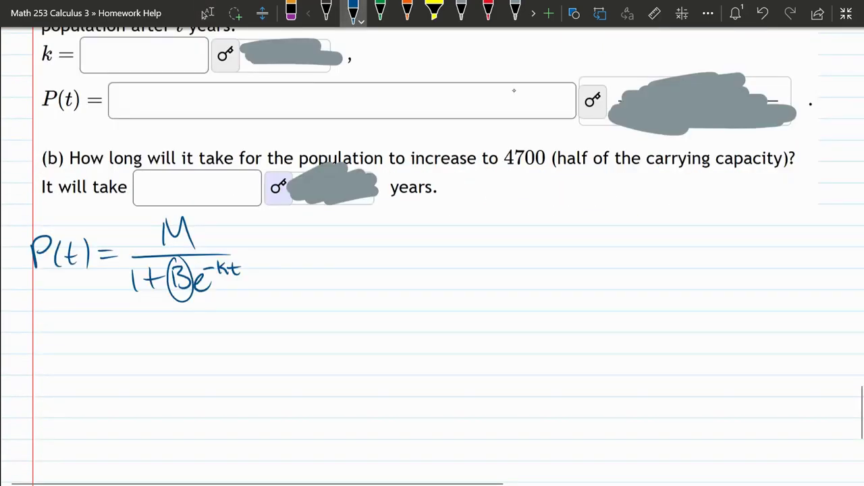
drag(223, 257, 224, 258)
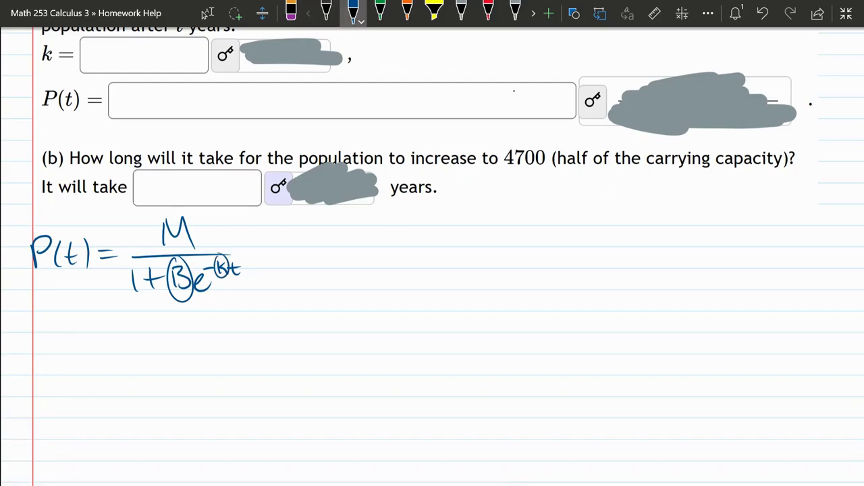
scroll(499, 97, up, 3)
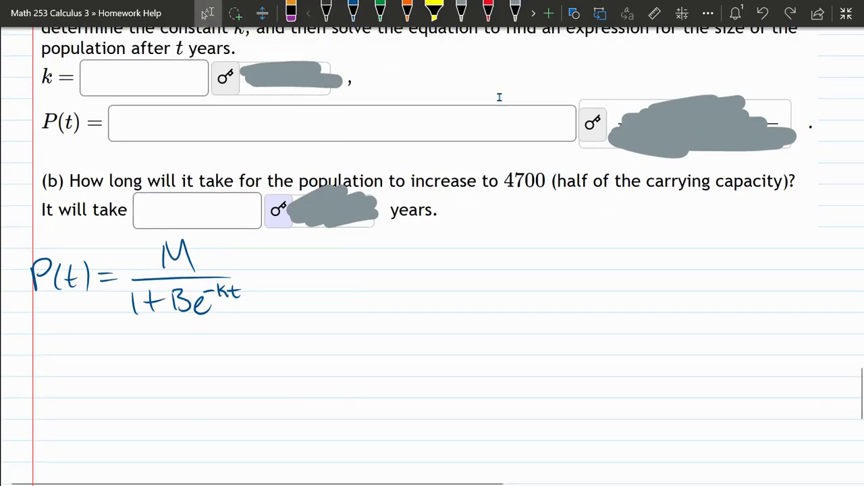
scroll(499, 97, down, 3)
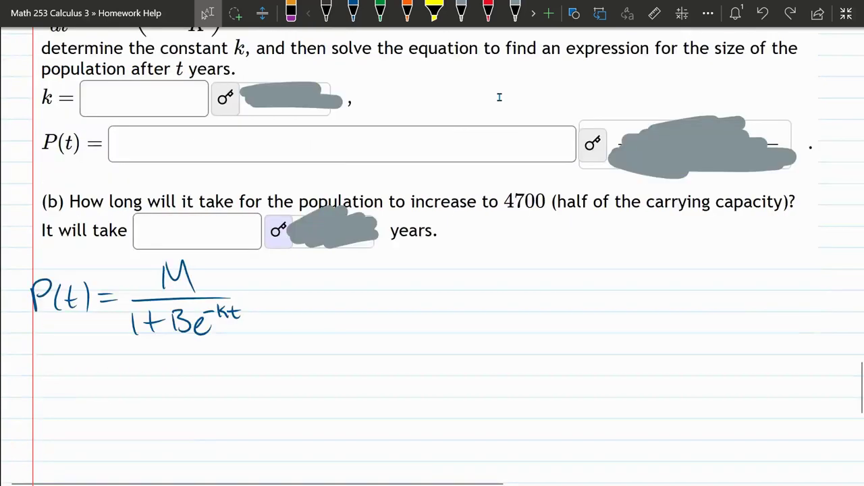
scroll(500, 96, down, 1)
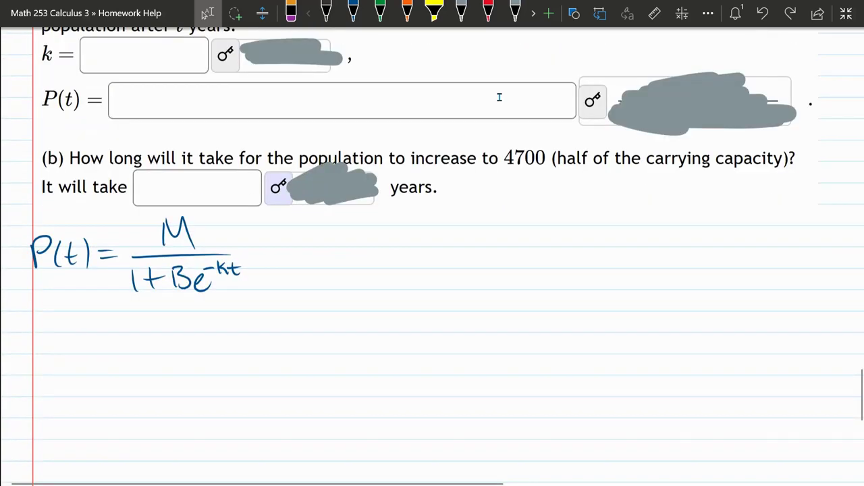
click(353, 10)
drag(70, 324, 87, 349)
drag(96, 322, 96, 348)
drag(90, 331, 102, 330)
drag(108, 322, 110, 348)
drag(123, 329, 138, 328)
drag(123, 336, 140, 335)
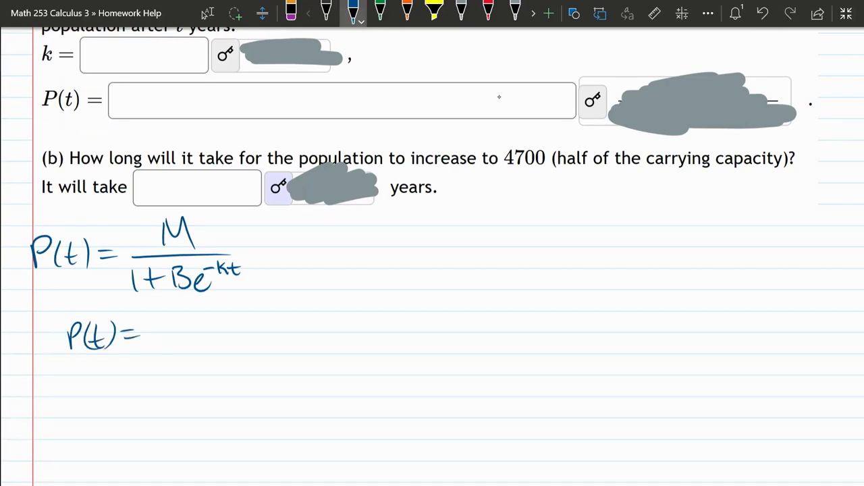
Write the fraction 9400 over 1+Be^-kt after P(t) =.
drag(183, 308, 177, 324)
drag(195, 304, 206, 316)
drag(204, 304, 203, 327)
drag(217, 306, 218, 306)
drag(233, 306, 233, 305)
drag(162, 332, 262, 326)
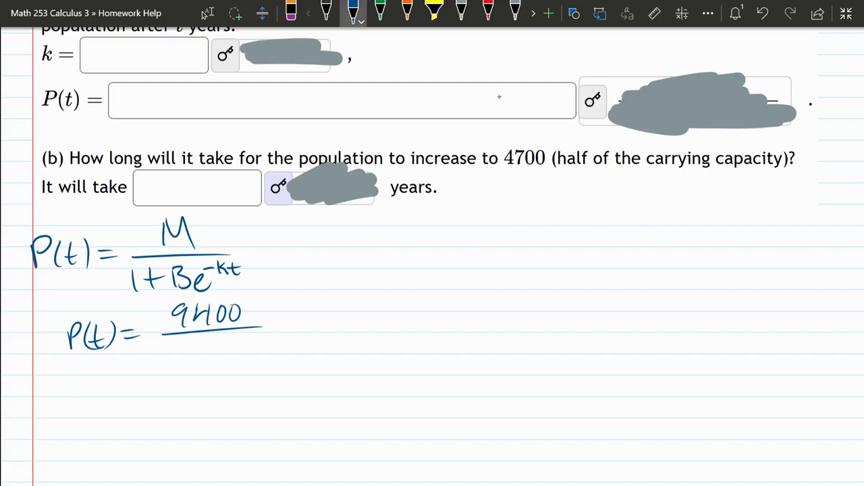
drag(169, 343, 169, 362)
drag(177, 352, 193, 350)
drag(185, 343, 184, 359)
drag(206, 339, 208, 359)
drag(238, 348, 236, 357)
drag(241, 342, 248, 343)
drag(251, 333, 261, 347)
drag(266, 334, 270, 347)
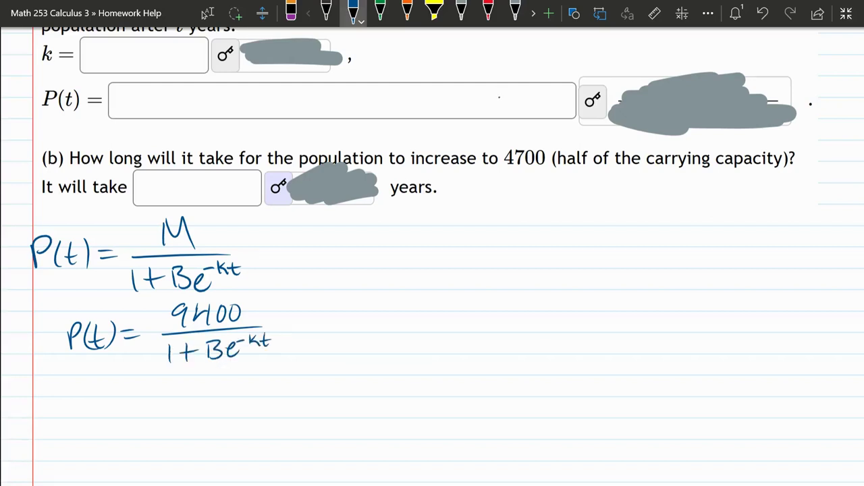
key(Escape)
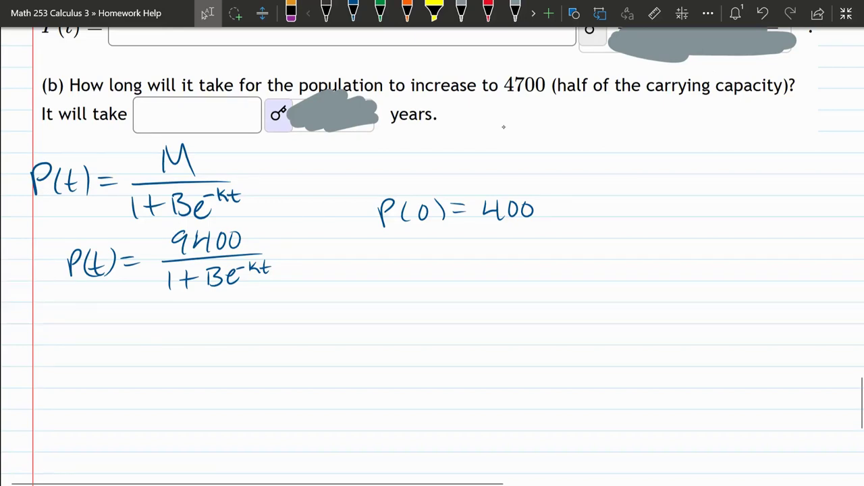
Handwrite P(0) = 9400 over a fraction bar below the second formula.
drag(90, 331, 91, 355)
drag(91, 332, 92, 345)
drag(113, 333, 112, 353)
drag(124, 336, 123, 336)
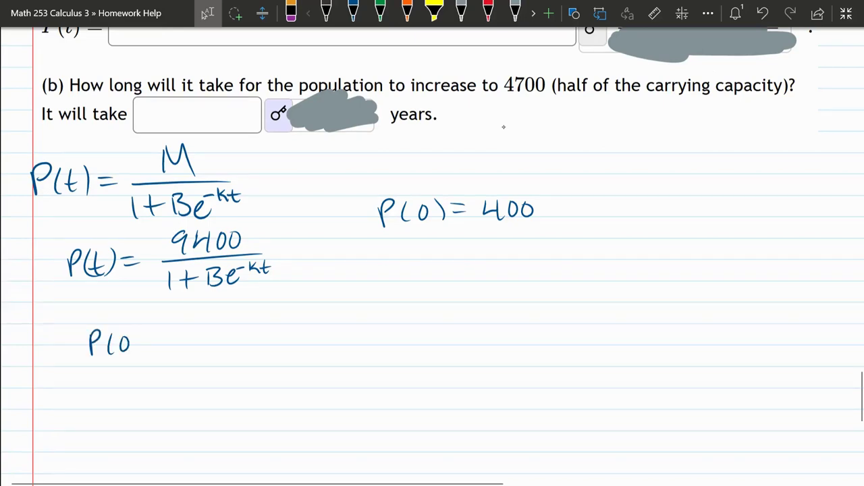
drag(138, 331, 139, 352)
drag(146, 335, 160, 336)
drag(146, 345, 160, 345)
drag(201, 311, 199, 330)
drag(214, 310, 224, 330)
drag(237, 309, 237, 310)
drag(253, 309, 253, 310)
drag(181, 343, 275, 341)
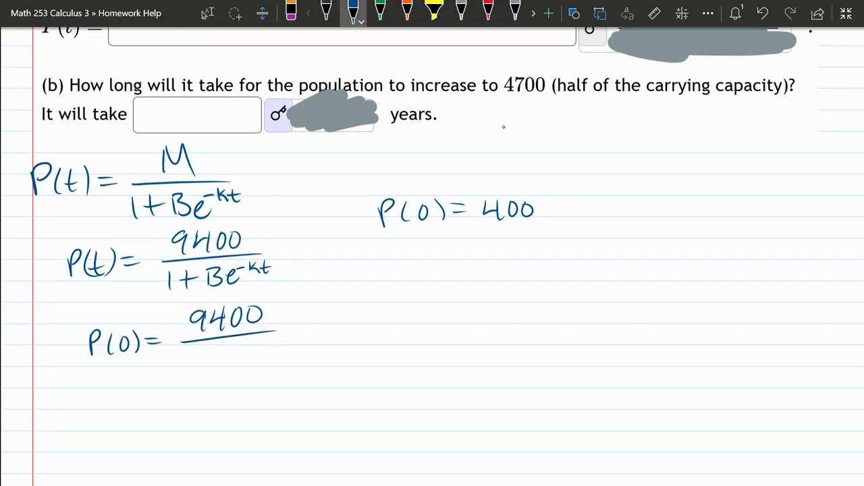
Fill in the denominator as 1+Be.
drag(191, 350, 191, 370)
drag(199, 359, 219, 358)
mouse_move(210, 348)
mouse_down()
mouse_move(210, 370)
mouse_move(226, 365)
mouse_up()
drag(227, 347, 228, 365)
mouse_move(246, 359)
mouse_down()
mouse_move(259, 364)
mouse_move(263, 344)
mouse_up()
scroll(420, 111, down, 2)
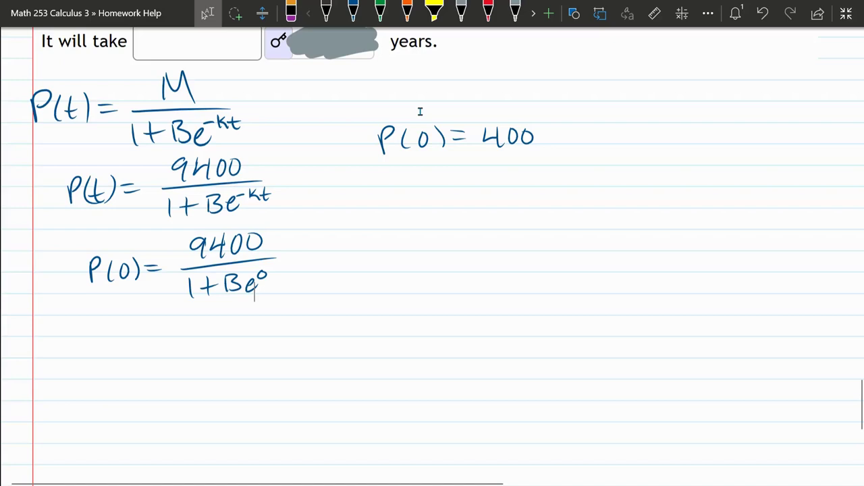
Write 400 = 9400/(1+B) on a new line.
drag(155, 350, 169, 349)
drag(156, 357, 170, 357)
drag(214, 327, 206, 345)
drag(223, 326, 232, 338)
drag(247, 326, 248, 327)
drag(263, 325, 264, 326)
drag(197, 354, 282, 352)
drag(254, 365, 255, 382)
drag(96, 341, 110, 357)
mouse_move(105, 343)
mouse_down()
mouse_move(107, 364)
mouse_move(125, 344)
mouse_up()
drag(142, 343, 141, 344)
key(Escape)
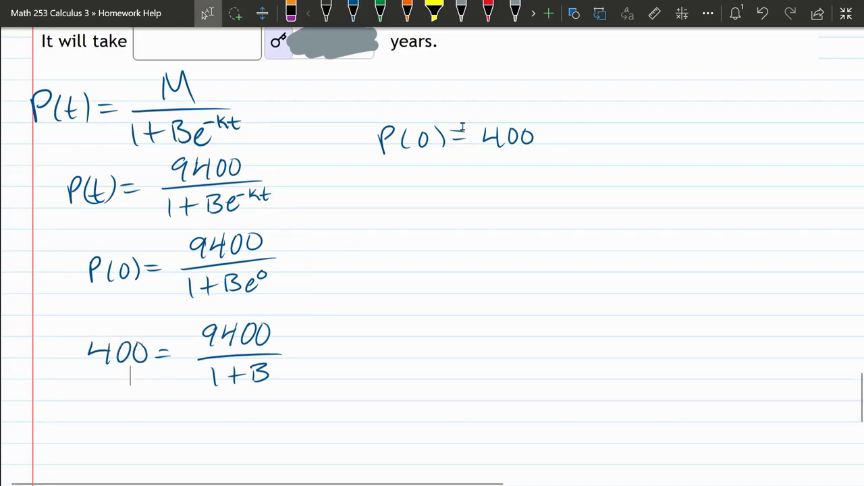
Note the (1+B) factor to multiply both sides by.
scroll(462, 127, down, 1)
drag(76, 328, 86, 386)
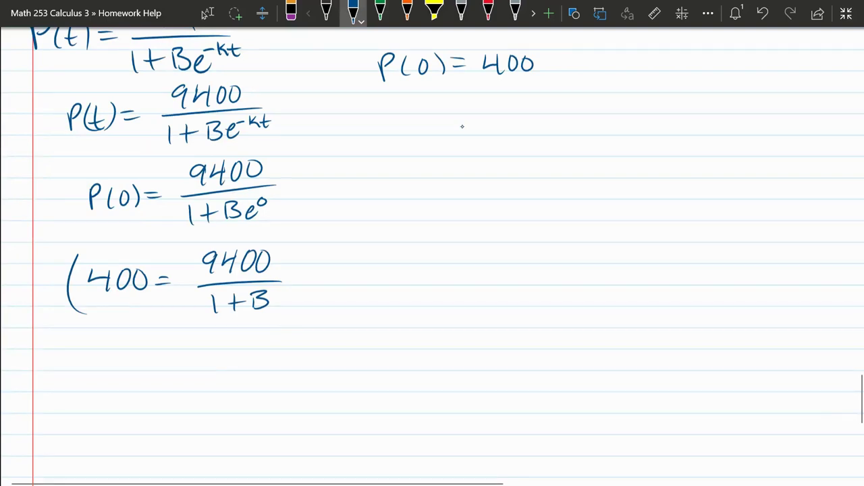
drag(303, 254, 305, 297)
drag(330, 255, 327, 287)
drag(343, 262, 346, 283)
drag(351, 274, 365, 271)
drag(357, 265, 359, 281)
drag(368, 260, 370, 284)
drag(397, 253, 401, 287)
key(Escape)
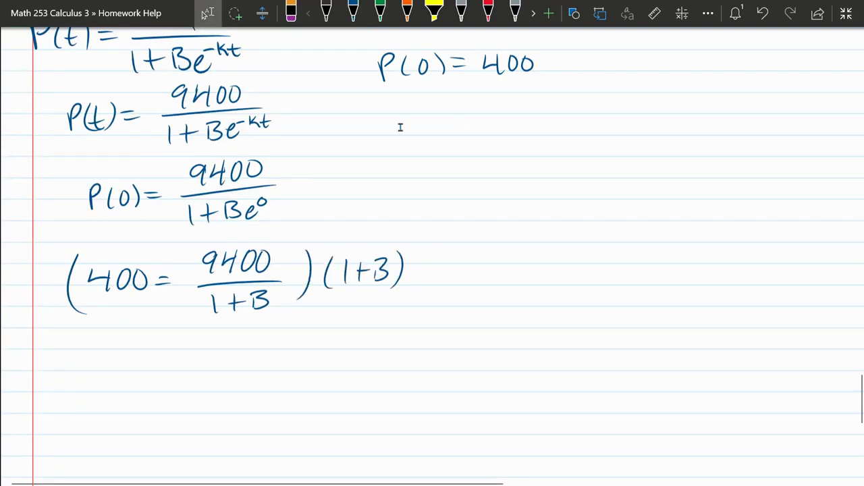
Write (1+B)400 = 9400 on the next line.
drag(66, 341, 64, 358)
drag(58, 330, 54, 367)
drag(73, 347, 92, 347)
drag(98, 337, 101, 360)
drag(118, 330, 121, 364)
drag(144, 336, 154, 355)
drag(166, 341, 165, 341)
drag(196, 343, 223, 343)
drag(236, 341, 266, 347)
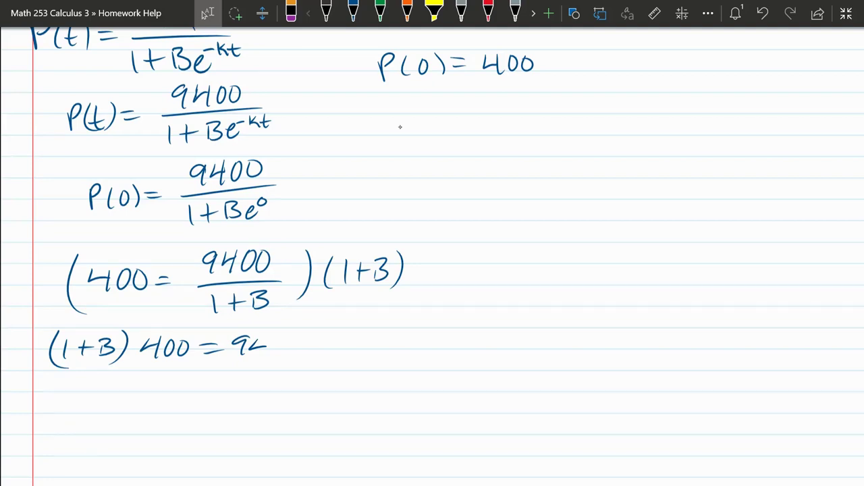
drag(262, 335, 261, 355)
drag(279, 338, 278, 339)
drag(298, 338, 296, 339)
Write 1+B = 9400/400 and B = 94/4 − 1 below.
drag(234, 378, 226, 398)
drag(244, 376, 255, 398)
drag(268, 376, 268, 378)
drag(288, 376, 287, 378)
drag(219, 407, 284, 402)
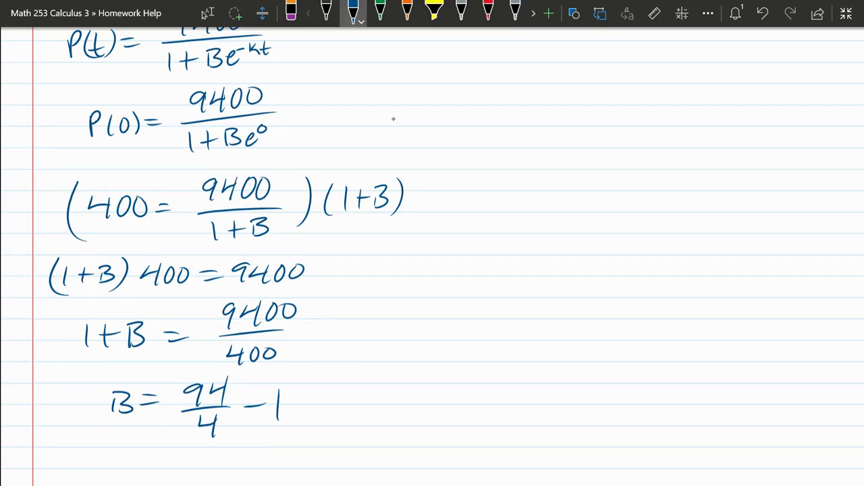
scroll(393, 119, down, 1)
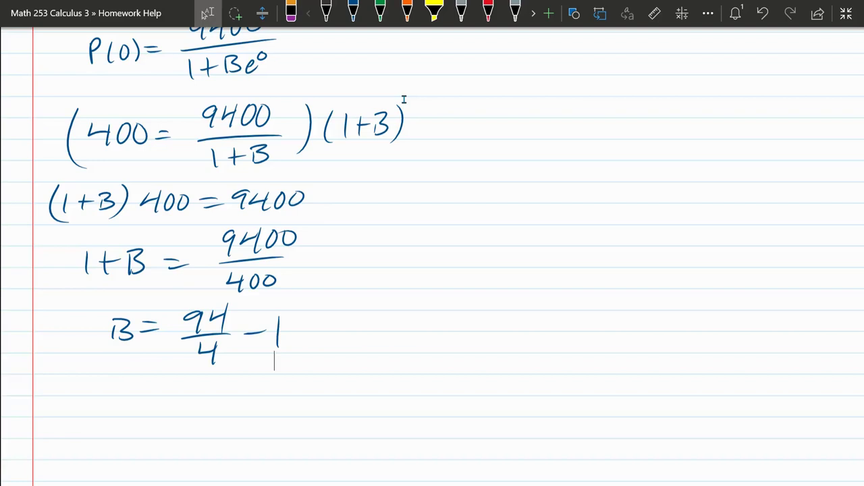
key(alt+Tab)
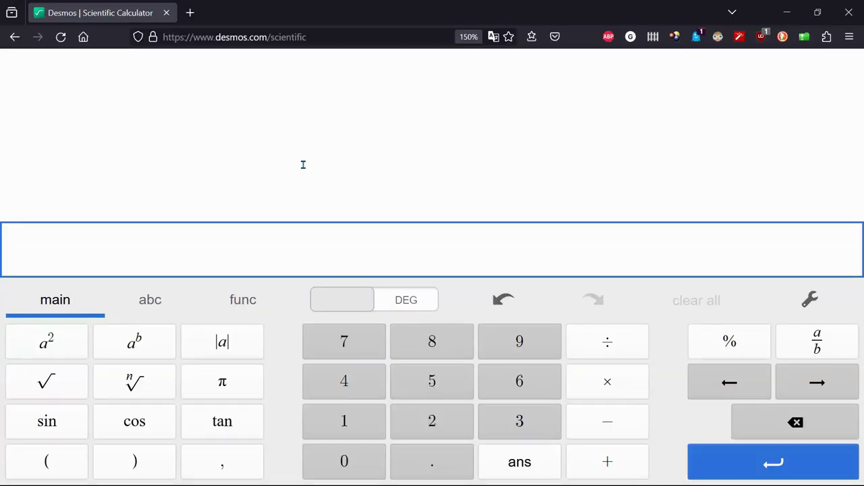
Evaluate 94/4 − 1 in the Desmos calculator, giving 22.5.
text(94/)
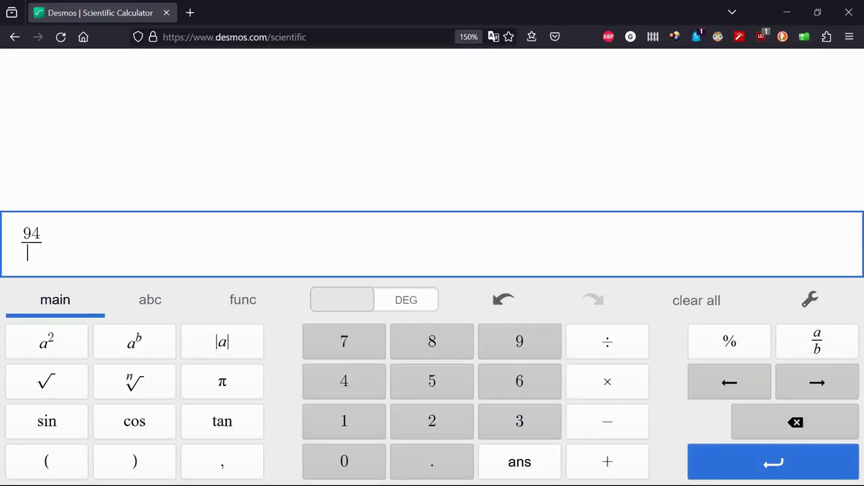
text(4)
key(Right)
text(-1)
key(Return)
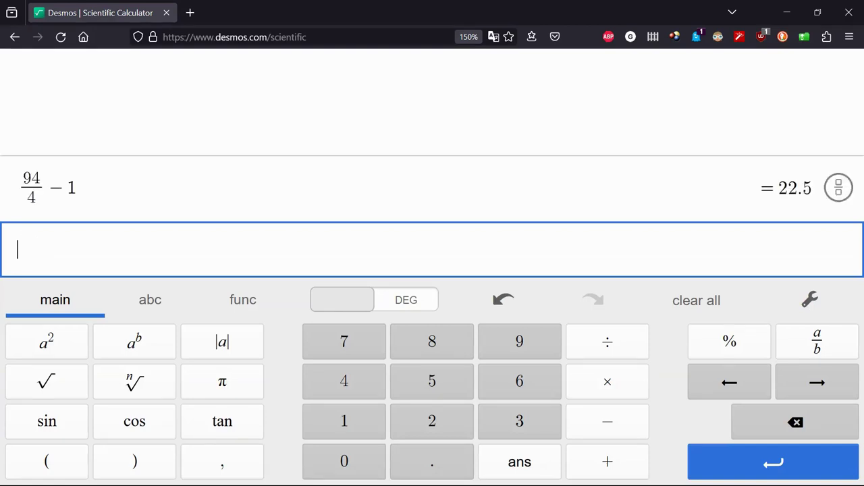
click(839, 187)
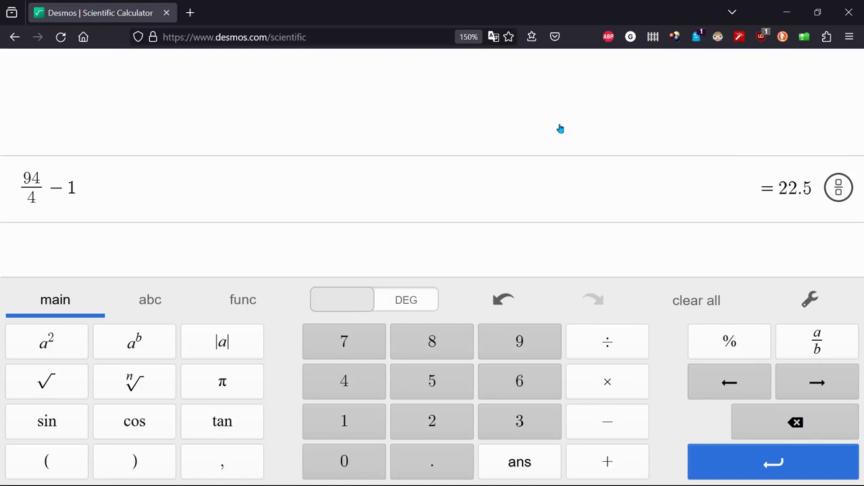
key(alt+Tab)
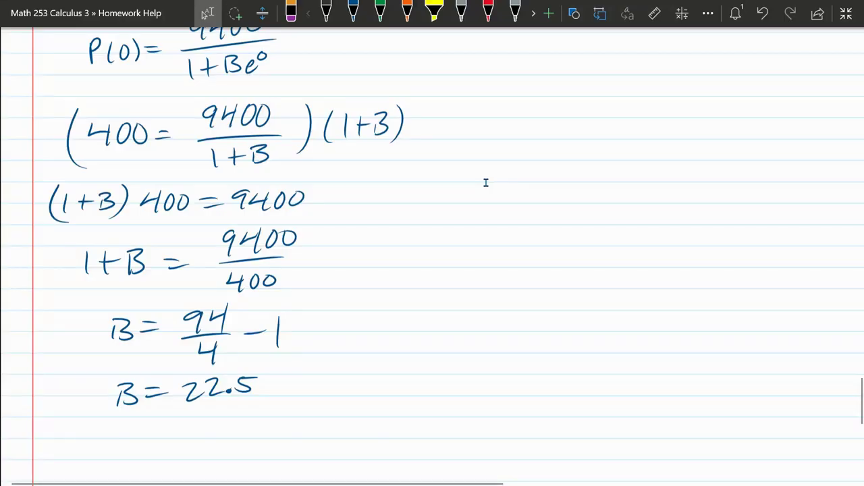
Scroll up to review the question, then return to the working below B = 22.5.
scroll(486, 182, up, 5)
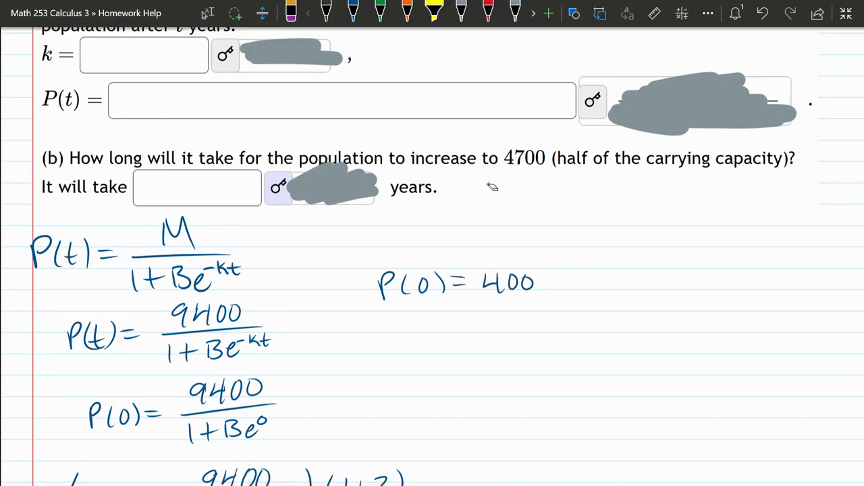
key(Escape)
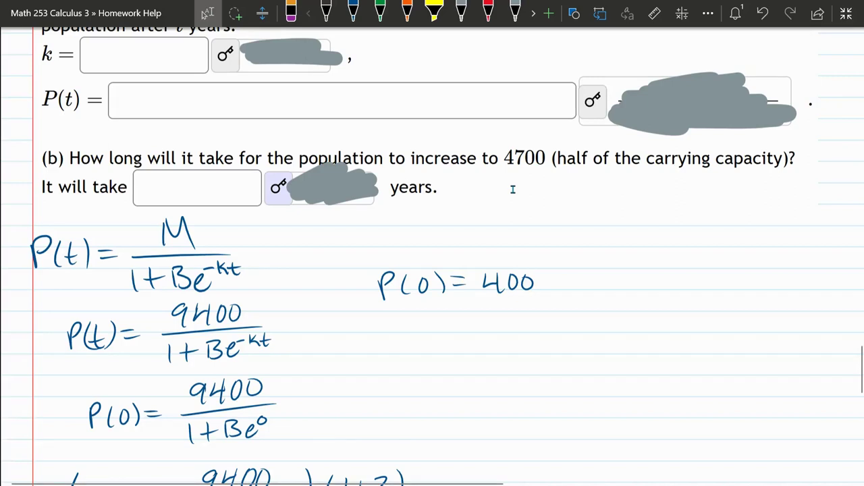
scroll(512, 189, down, 10)
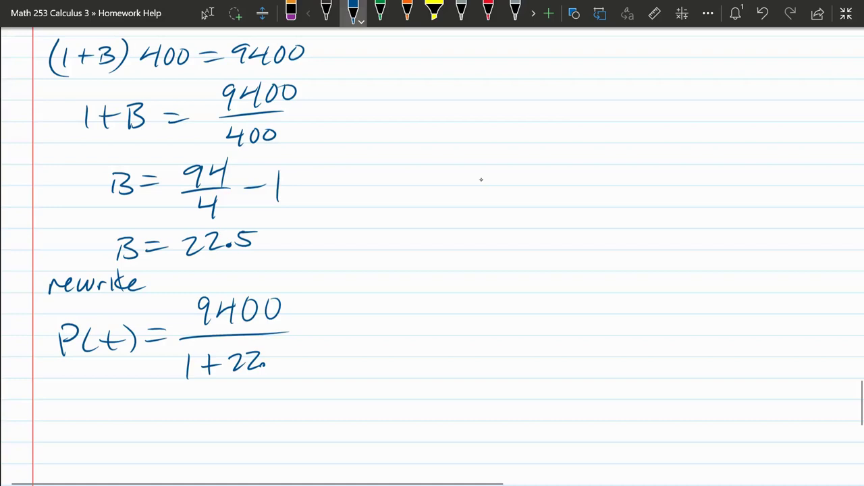
Finish the denominator 22.5e^−kt and lengthen the fraction bar of P(t).
drag(265, 354, 262, 367)
drag(265, 354, 274, 353)
drag(296, 363, 307, 366)
drag(313, 351, 319, 351)
drag(322, 345, 323, 355)
drag(331, 346, 332, 354)
drag(342, 343, 345, 355)
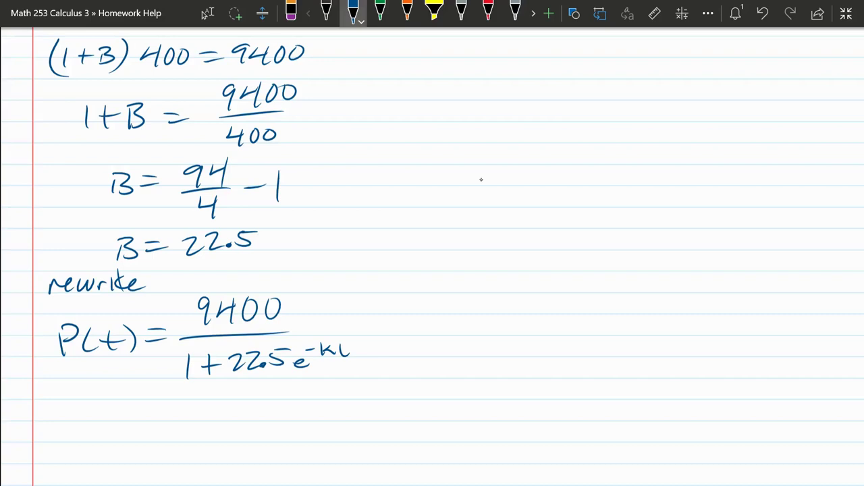
drag(341, 348, 349, 347)
drag(289, 331, 353, 330)
click(207, 13)
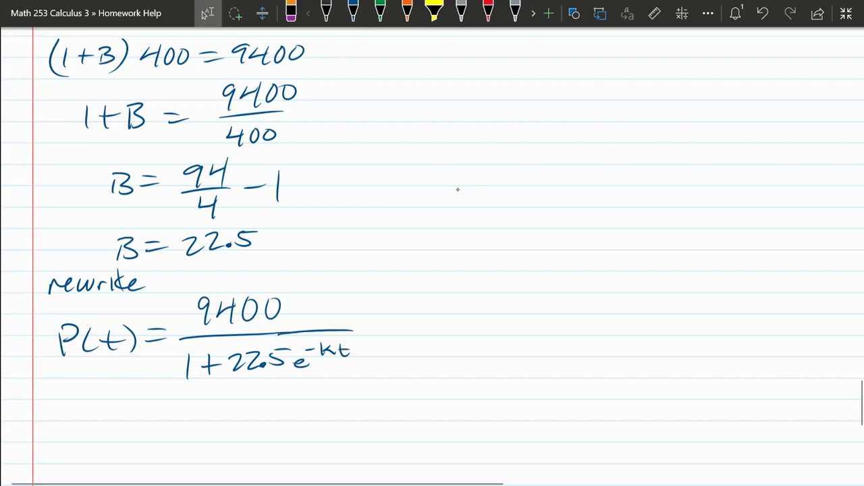
Write the note 'plug in' beside a P to the right of the equation.
drag(464, 292, 465, 320)
drag(464, 292, 466, 307)
drag(439, 240, 443, 270)
drag(454, 235, 456, 250)
drag(465, 241, 473, 250)
drag(481, 242, 478, 261)
drag(501, 241, 503, 250)
drag(508, 243, 517, 250)
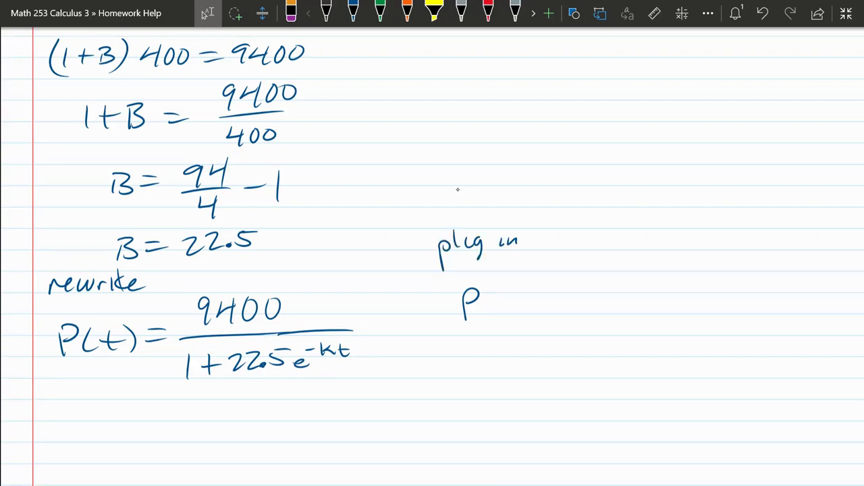
click(507, 223)
drag(493, 282, 491, 303)
Complete the note as 'plug in P(1) = 1200'.
drag(505, 280, 507, 301)
drag(516, 279, 520, 301)
drag(536, 285, 550, 284)
drag(537, 293, 567, 299)
drag(578, 282, 594, 295)
drag(607, 279, 604, 281)
drag(626, 279, 625, 280)
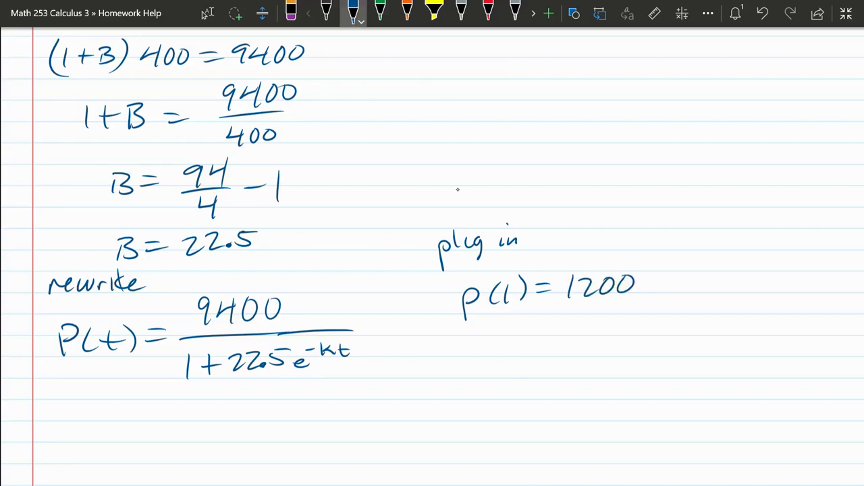
Below the equation, write P(1) = 9400 with a fraction bar.
scroll(500, 146, down, 2)
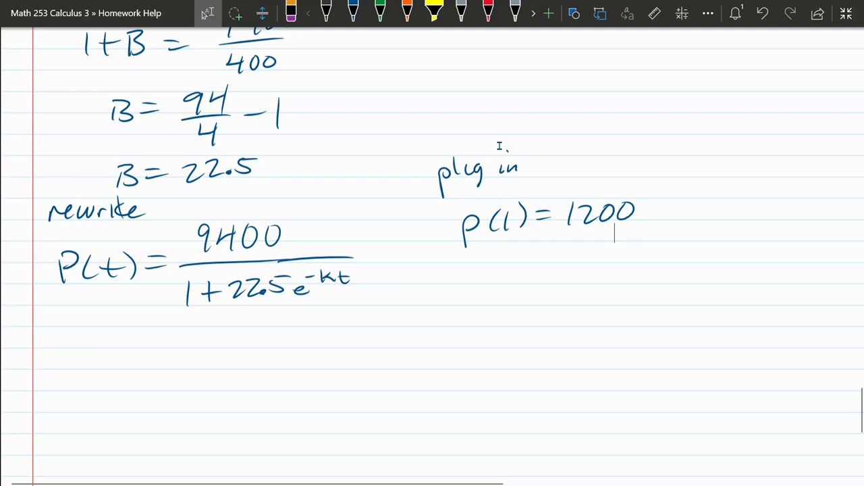
click(353, 12)
drag(76, 365, 86, 345)
drag(102, 339, 100, 363)
drag(122, 338, 122, 361)
drag(137, 337, 142, 361)
drag(156, 348, 170, 346)
drag(158, 355, 172, 354)
drag(216, 335, 212, 349)
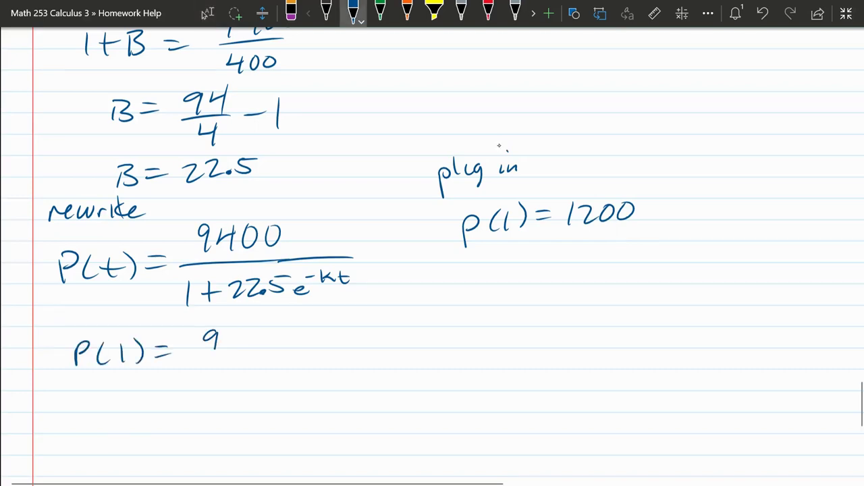
drag(233, 330, 236, 347)
drag(256, 329, 255, 331)
drag(277, 329, 276, 330)
drag(189, 353, 314, 351)
Write the denominator 1+22.5e^−k and undo the stray strokes after −k.
drag(190, 373, 188, 395)
drag(196, 382, 215, 381)
drag(206, 371, 205, 392)
drag(219, 374, 243, 386)
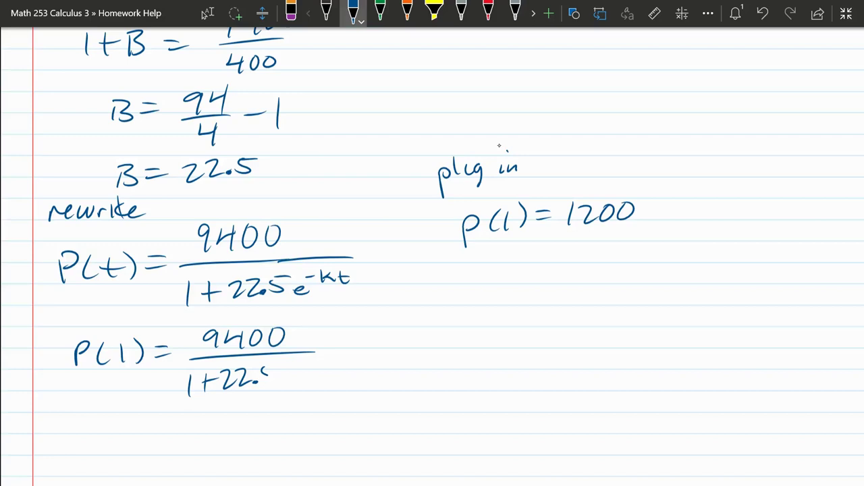
drag(269, 371, 268, 385)
drag(280, 377, 297, 379)
drag(310, 363, 317, 364)
drag(320, 353, 319, 369)
drag(329, 354, 323, 361)
drag(336, 357, 335, 372)
drag(342, 357, 342, 372)
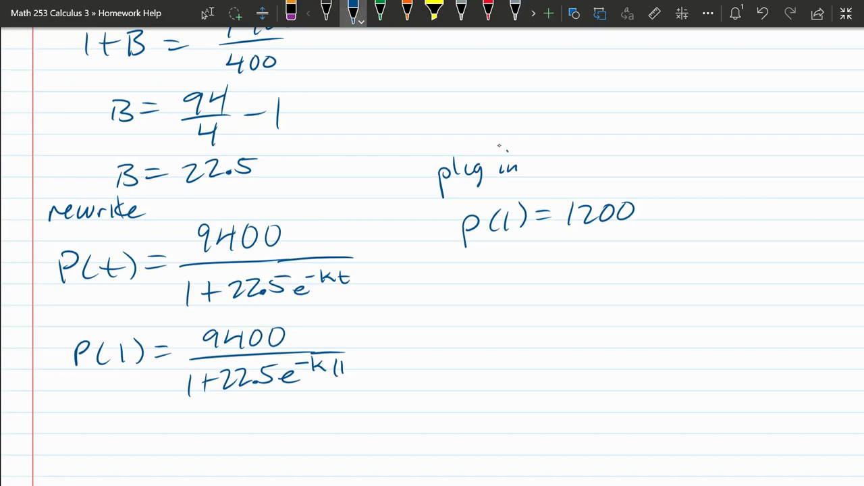
key(ctrl+z)
scroll(413, 122, down, 3)
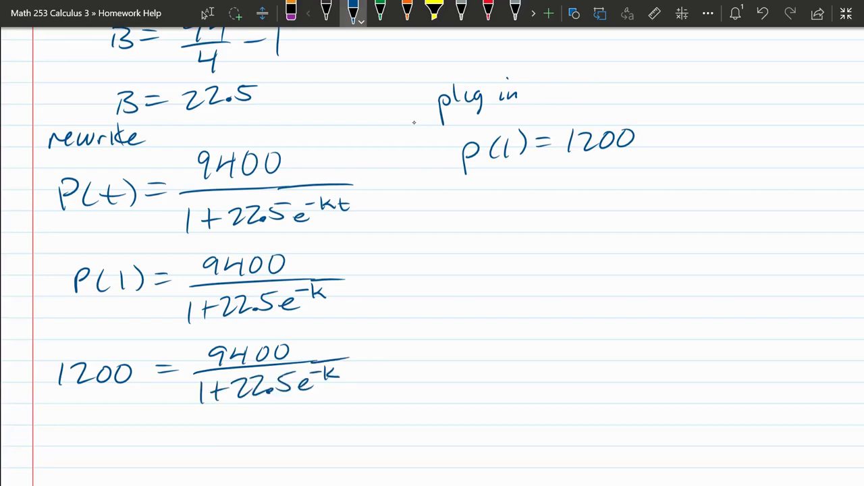
Write 1200 = 9400/(1+22.5e^−k), then 1200(1+22.5e^−k) = 9400, 9400/1200, and 22.5e^−k = 94/12.
scroll(398, 119, down, 2)
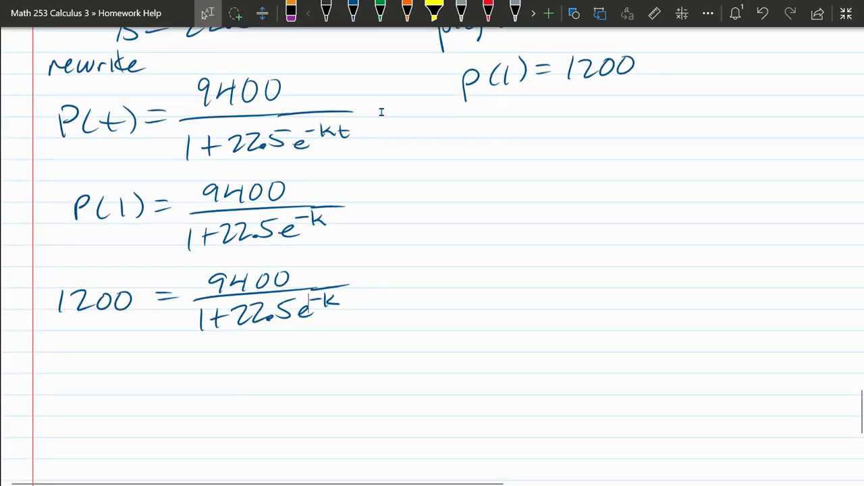
key(alt+d)
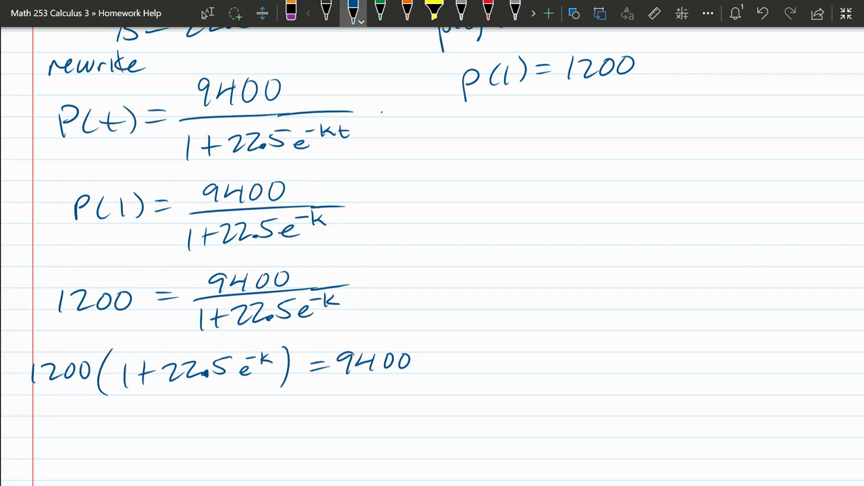
scroll(382, 112, down, 2)
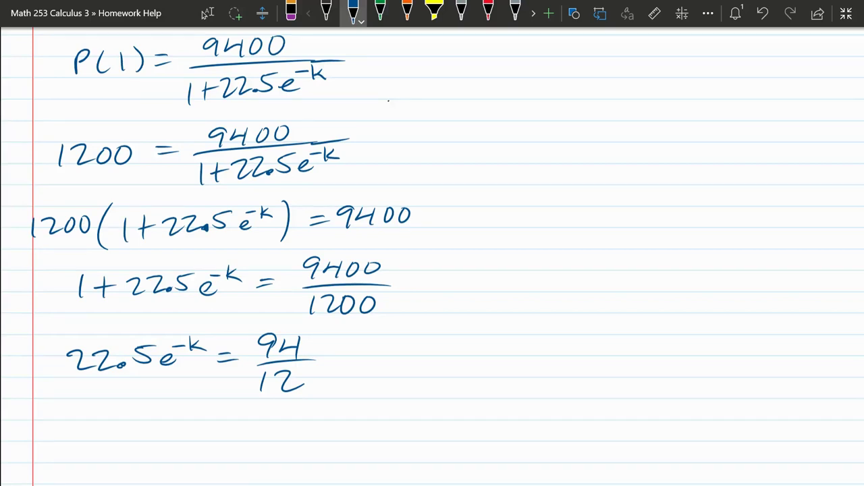
Append −1 to 94/12 and start the next line with e^−k.
drag(336, 360, 351, 359)
drag(370, 351, 370, 369)
scroll(352, 104, down, 1)
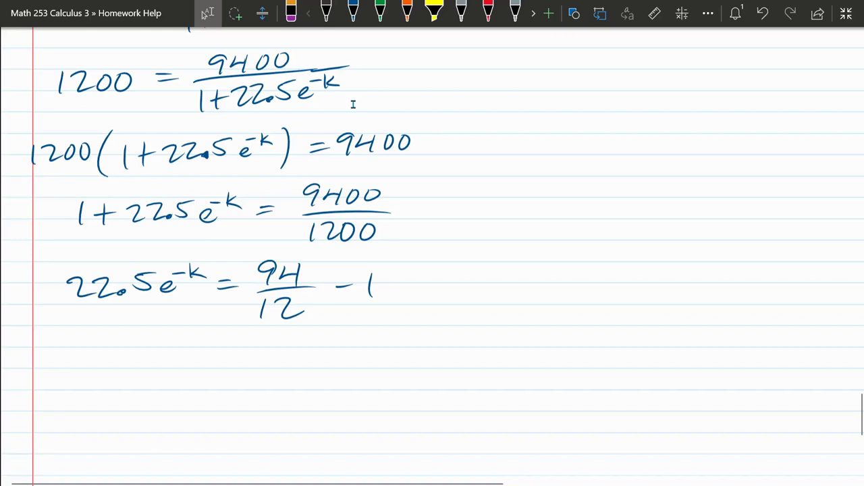
drag(111, 372, 127, 378)
drag(129, 359, 135, 359)
drag(145, 351, 143, 368)
drag(157, 352, 160, 365)
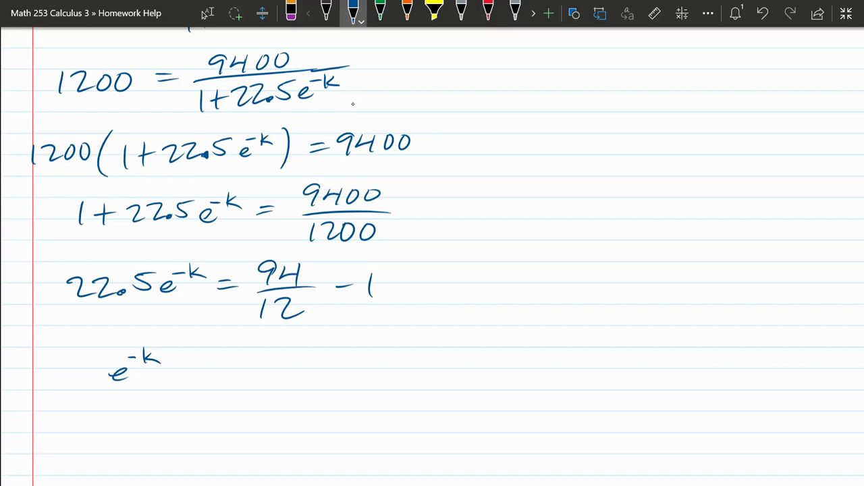
Complete the line as e^−k = (1/22.5)(94/12 − 1).
drag(181, 368, 196, 367)
drag(183, 375, 197, 374)
drag(231, 347, 234, 365)
drag(221, 365, 260, 363)
drag(213, 381, 230, 392)
drag(234, 376, 250, 391)
drag(251, 384, 253, 384)
drag(270, 373, 257, 388)
drag(301, 351, 291, 391)
drag(317, 347, 314, 361)
drag(329, 345, 331, 351)
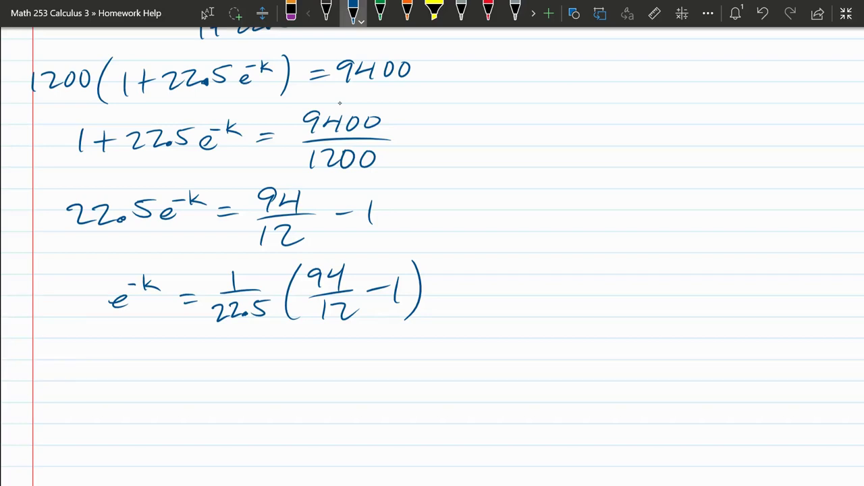
Wrap the equation in ln( ) and write −k = ln((1/22.5)(94/12 − 1)).
drag(17, 269, 17, 309)
drag(27, 285, 54, 307)
drag(98, 251, 100, 333)
drag(455, 243, 439, 340)
drag(106, 384, 118, 384)
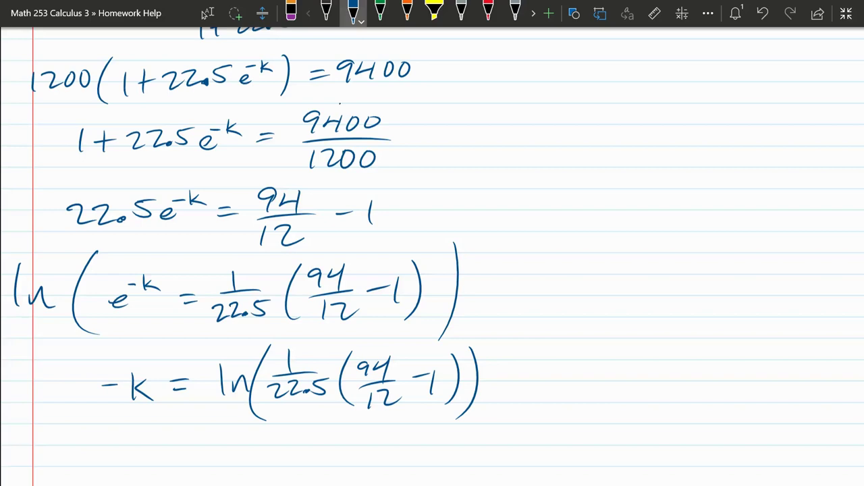
scroll(432, 243, down, 2)
key(alt+Tab)
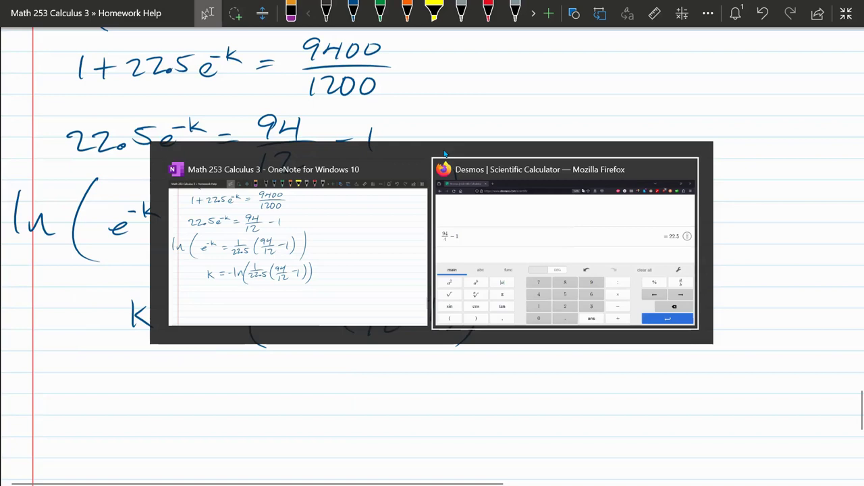
Evaluate −ln((1/22.5)(94/12 − 1)) in Desmos to 1.191702712 and copy the result.
text(-ln)
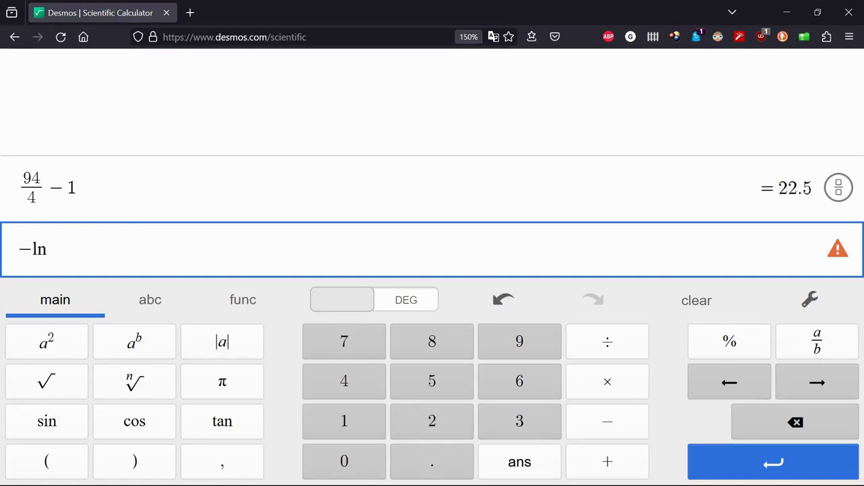
text((1/22.5)
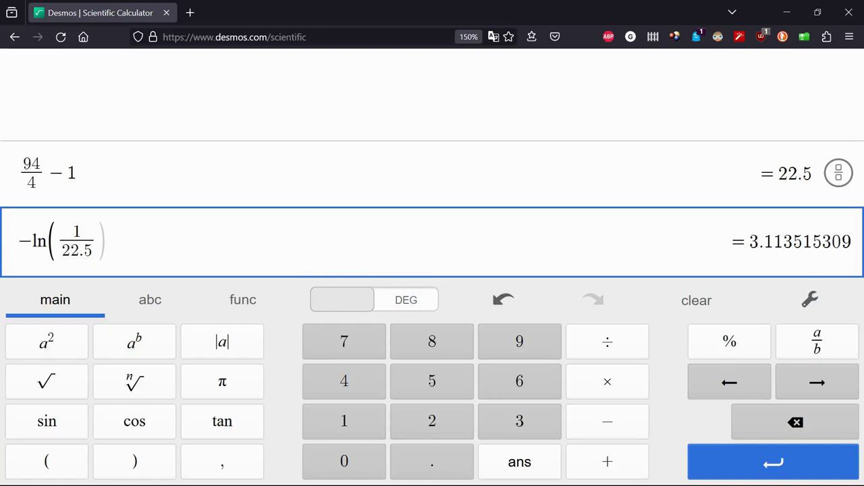
text((94/)
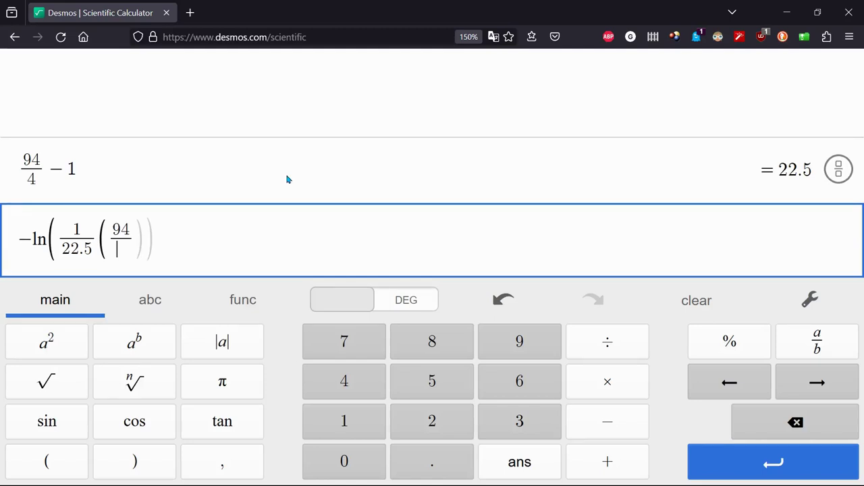
text(12)
key(Right)
text(-1))
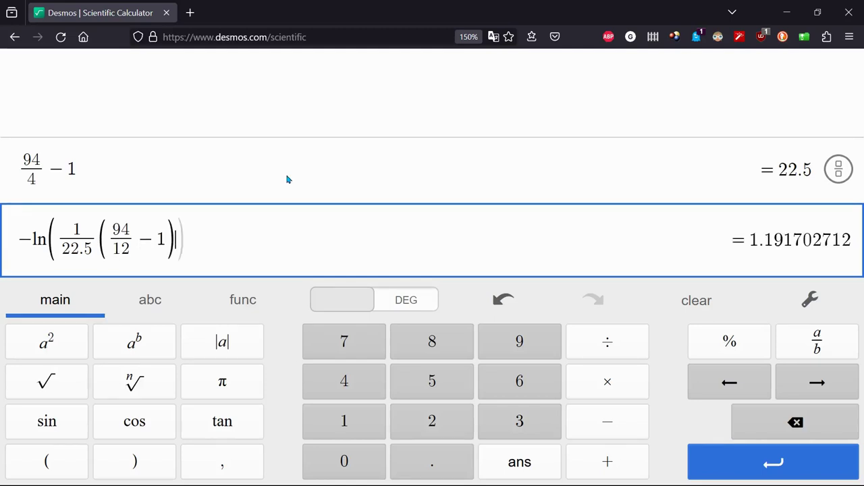
key(Return)
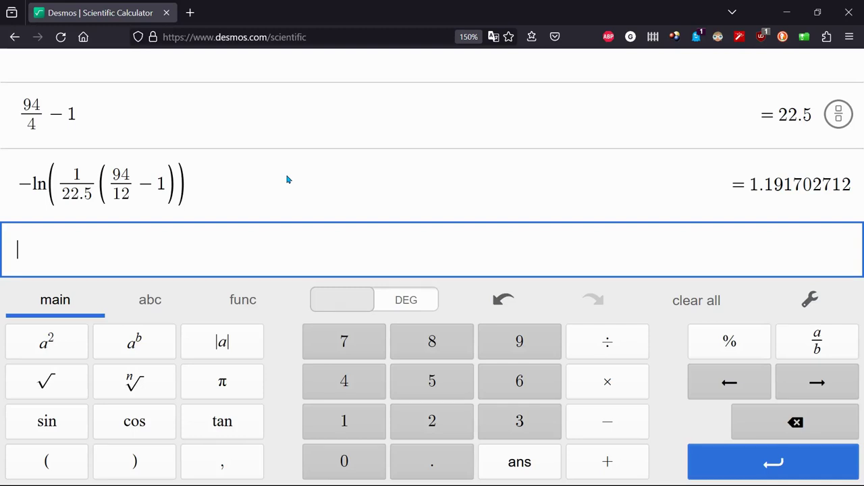
double_click(800, 185)
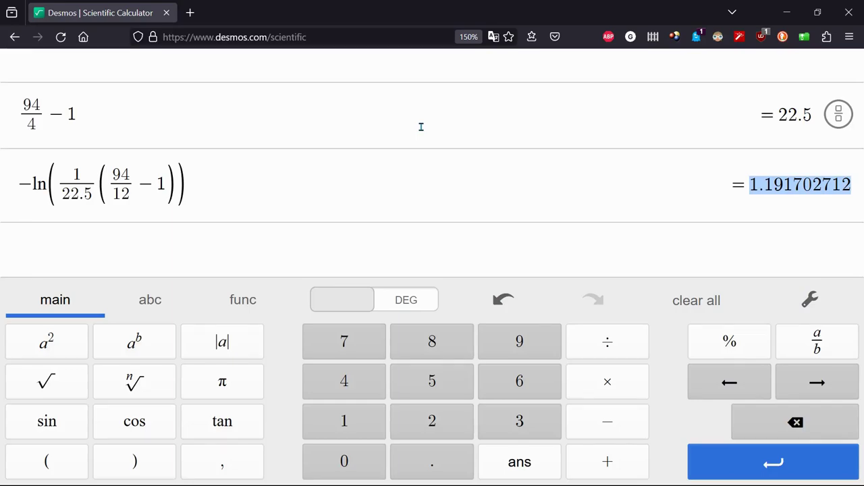
key(alt+Tab)
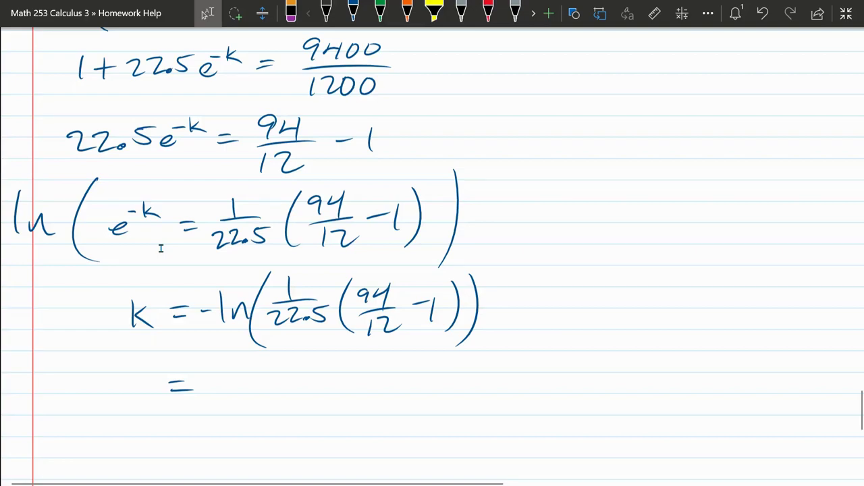
After a failed paste, handwrite K = 1.191702 under the k = −ln(…) line.
key(ctrl+v)
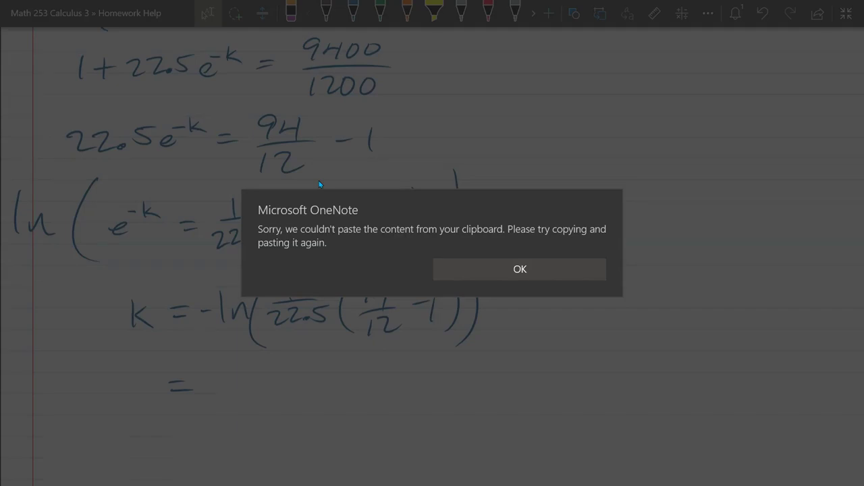
key(Return)
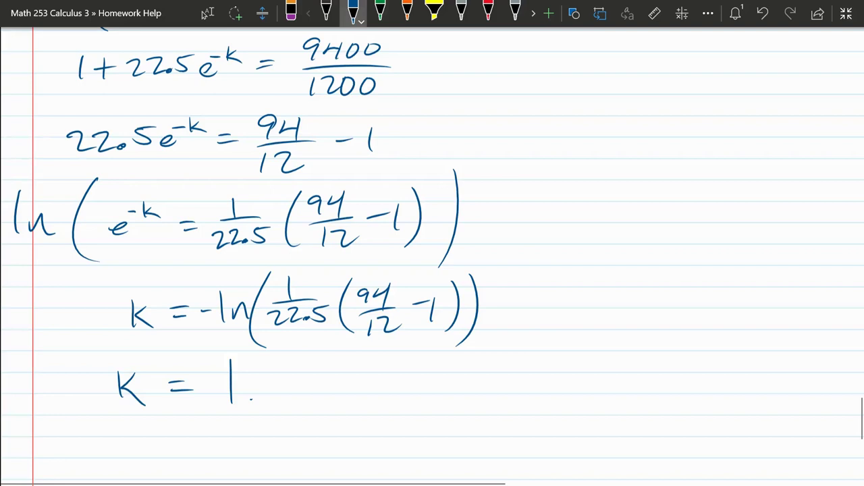
click(249, 396)
drag(270, 364, 270, 398)
drag(297, 370, 290, 398)
drag(311, 364, 309, 405)
drag(323, 370, 331, 402)
drag(368, 371, 364, 372)
drag(386, 371, 422, 382)
drag(453, 378, 609, 309)
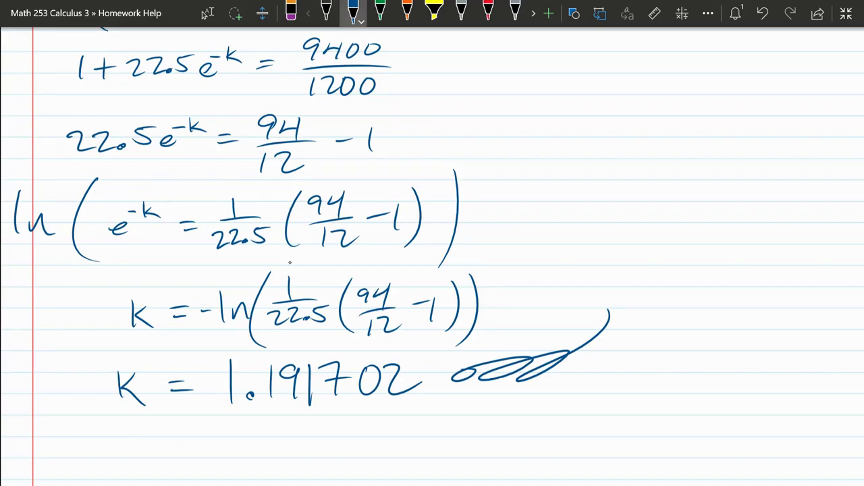
Check the k answer, then extend k to 1.191702702 and write the rounded 1.191703 beneath.
scroll(444, 185, up, 10)
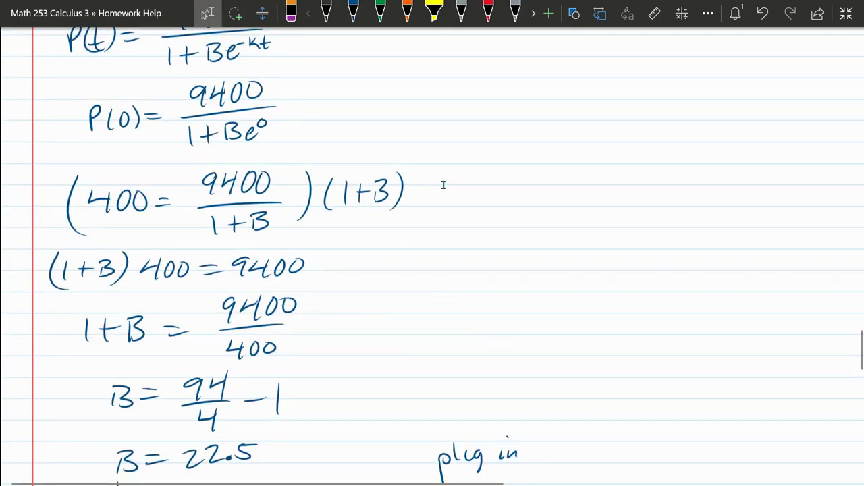
scroll(443, 185, up, 8)
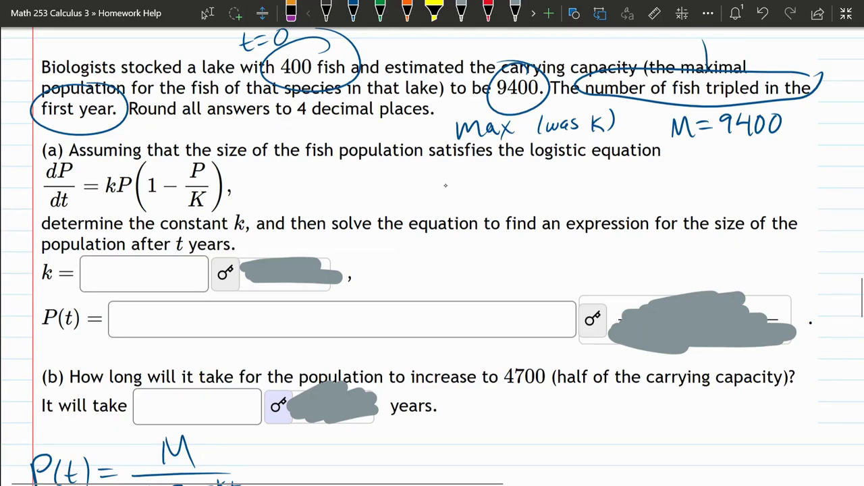
key(Escape)
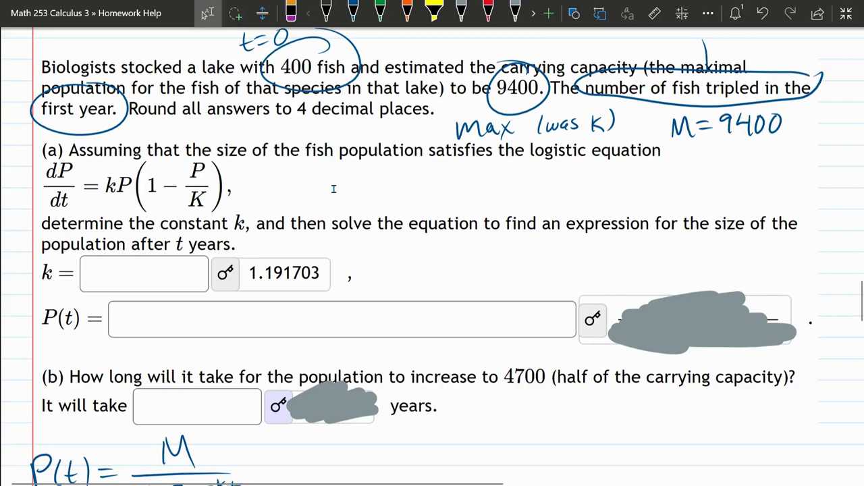
scroll(333, 189, down, 10)
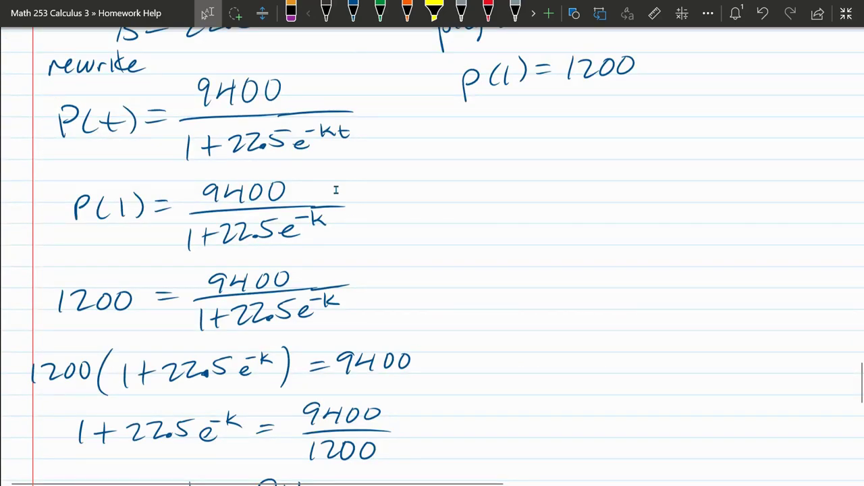
scroll(336, 191, down, 6)
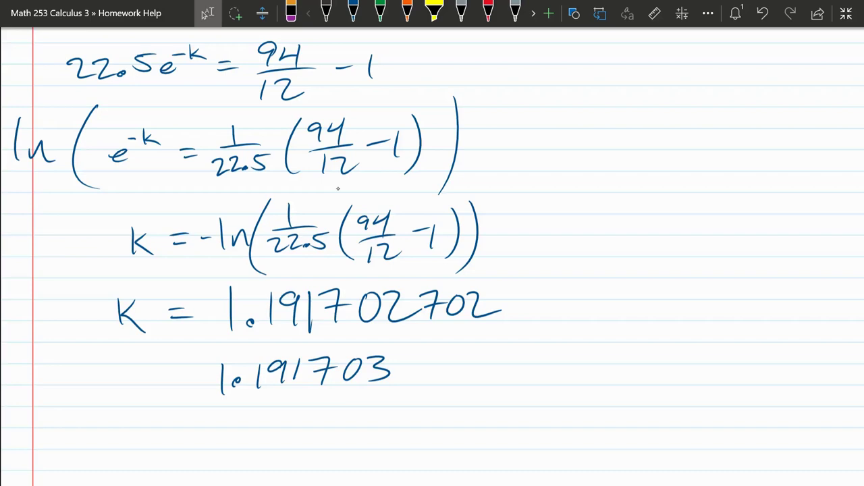
Change both k equals signs to ≈ and begin P(t) = 9400/(1+22.5e…) below.
scroll(453, 189, down, 2)
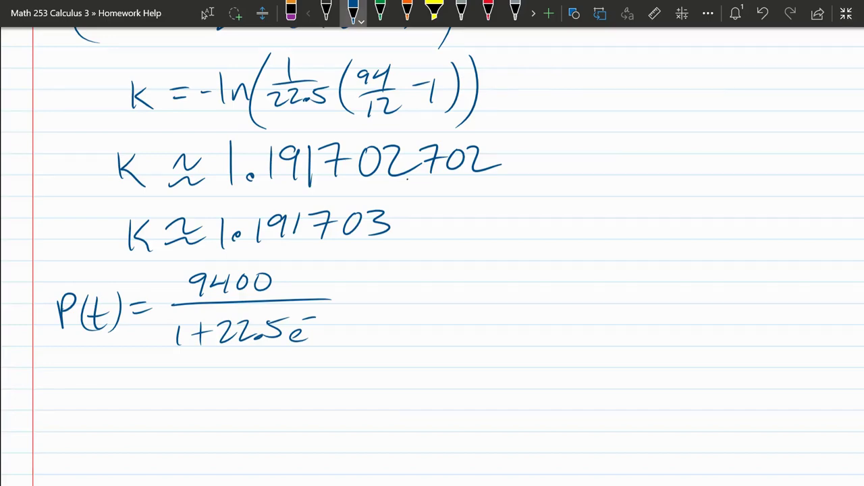
scroll(485, 140, up, 10)
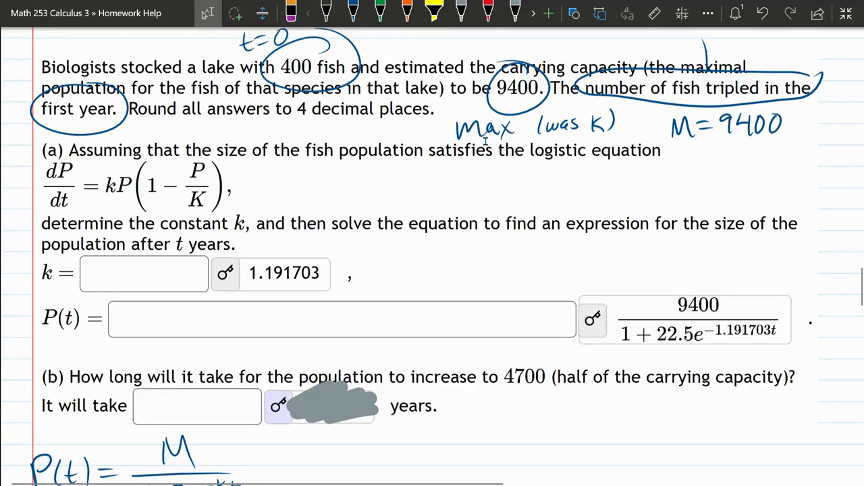
Finish P(t) = 9400/(1+22.5e^−1.191703t) and begin the note 'when is population 4700'.
scroll(484, 140, down, 2)
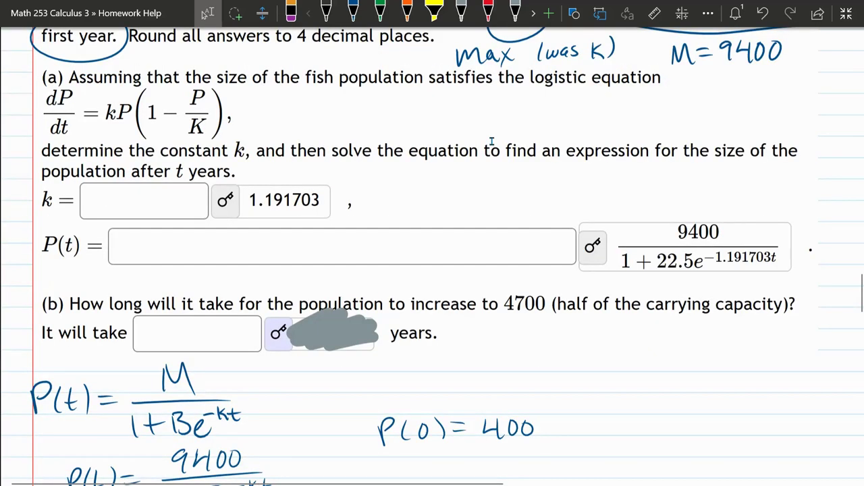
click(353, 12)
drag(87, 297, 40, 334)
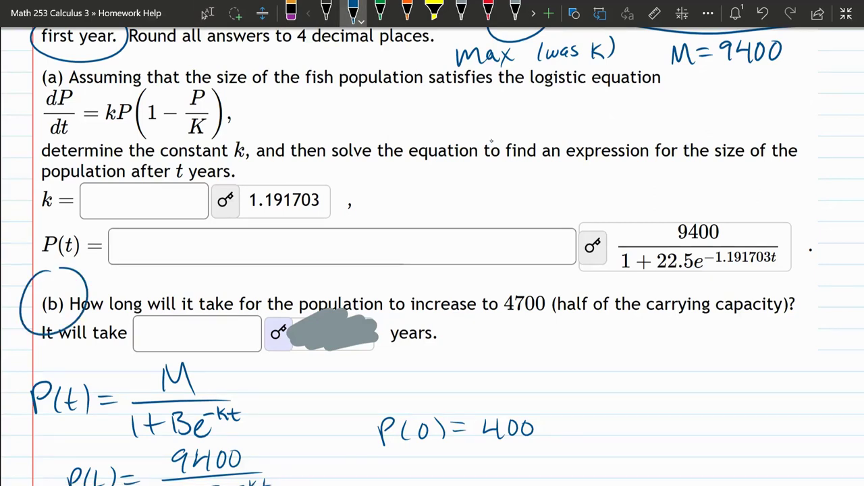
key(ctrl+z)
key(Escape)
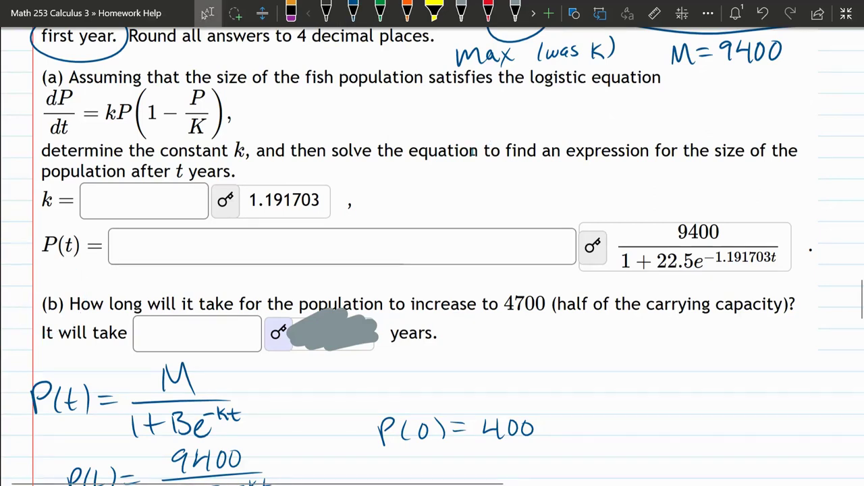
scroll(472, 148, down, 10)
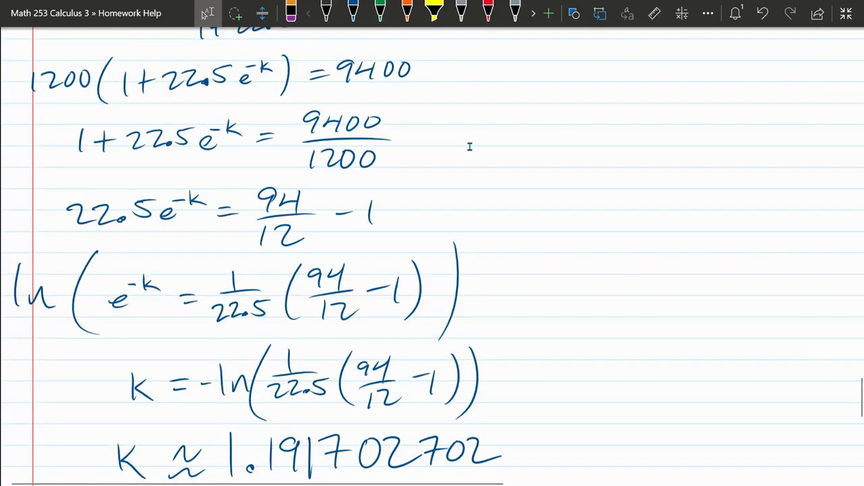
scroll(471, 145, down, 5)
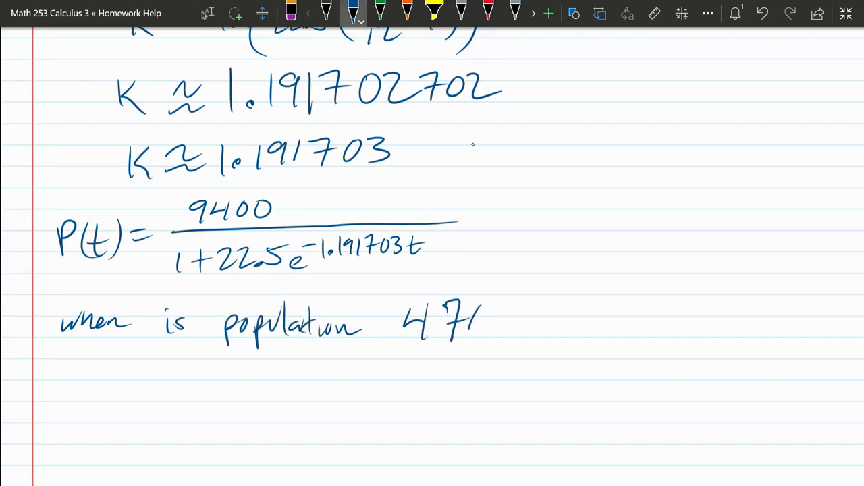
scroll(473, 144, up, 10)
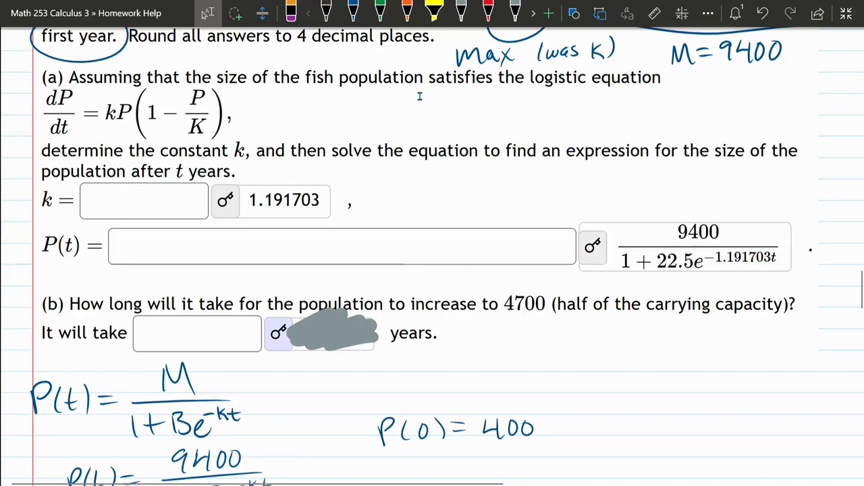
Write P(t) = 4700 and set 9400/(1+22.5e^−1.19703t) equal to 4700.
scroll(419, 97, down, 10)
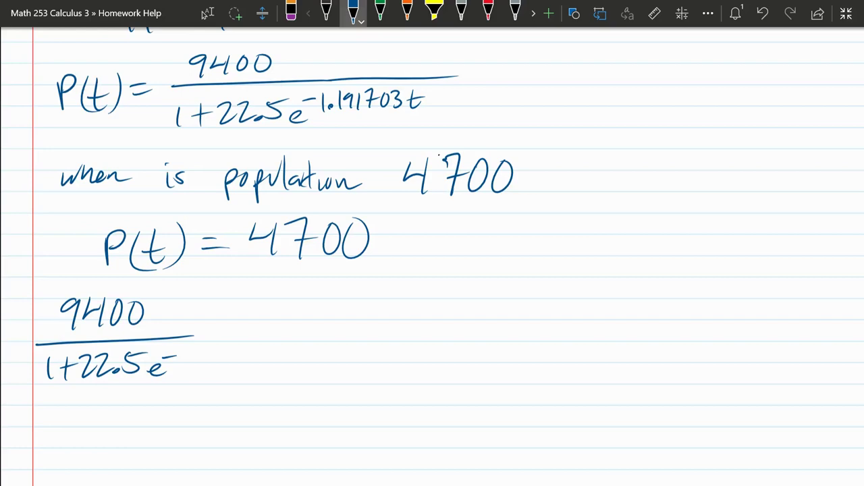
drag(184, 359, 270, 352)
drag(301, 329, 315, 328)
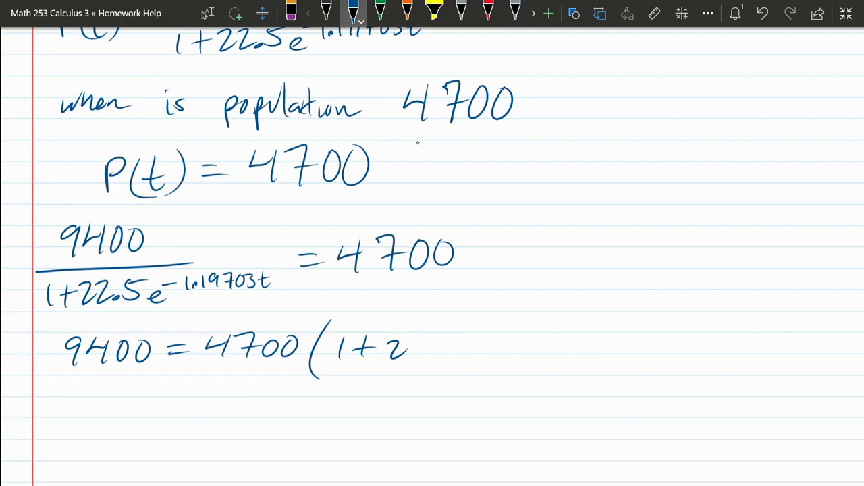
Cross-multiply, writing 9400 = 4700(1+22.5e^−1.19….
drag(407, 341, 422, 355)
drag(448, 335, 447, 353)
drag(463, 349, 476, 354)
drag(482, 337, 491, 336)
drag(498, 331, 497, 338)
drag(511, 326, 511, 337)
drag(525, 326, 523, 337)
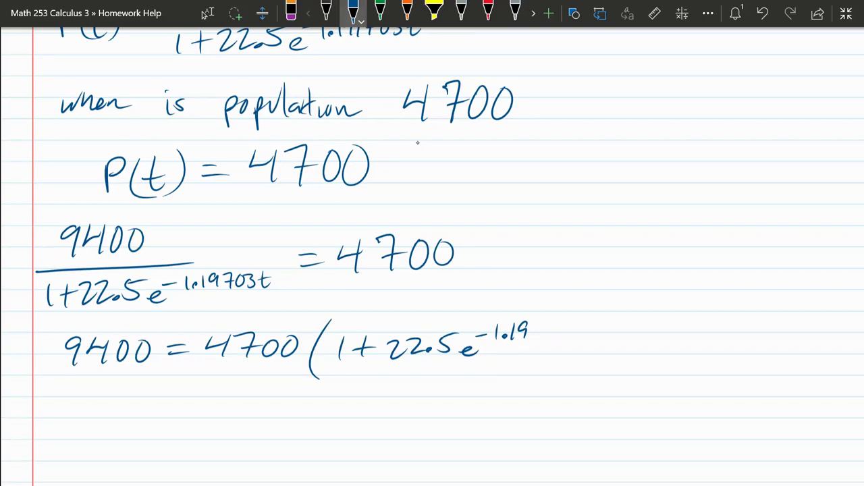
scroll(432, 216, up, 2)
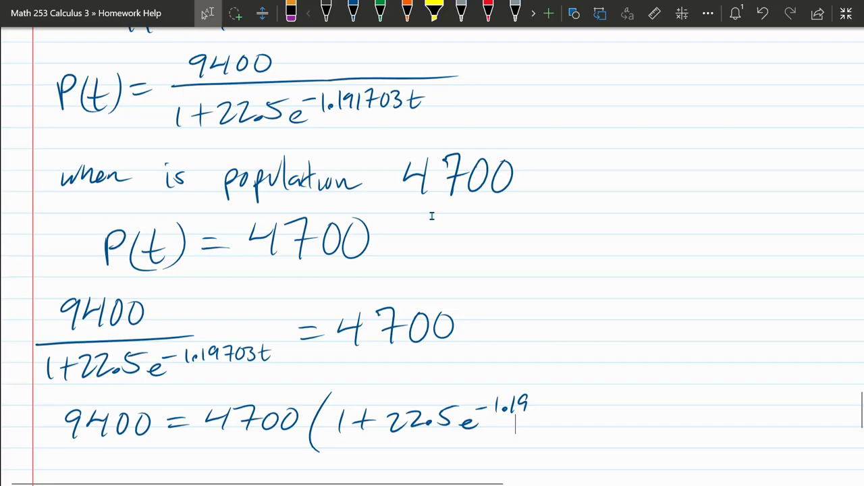
Close with 1703t), isolate (9400/4700 − 1)/22.5 = e^−1.191703t, and start ln(9400/4700.
drag(530, 405, 626, 435)
scroll(432, 215, down, 2)
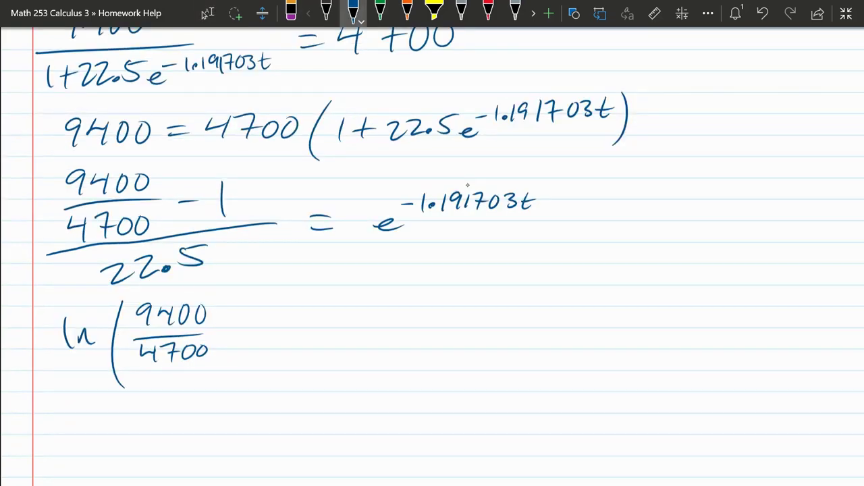
Bracket the 9400/4700 fraction in parentheses in the rearranged equation, replacing an undone circle.
drag(95, 146, 64, 168)
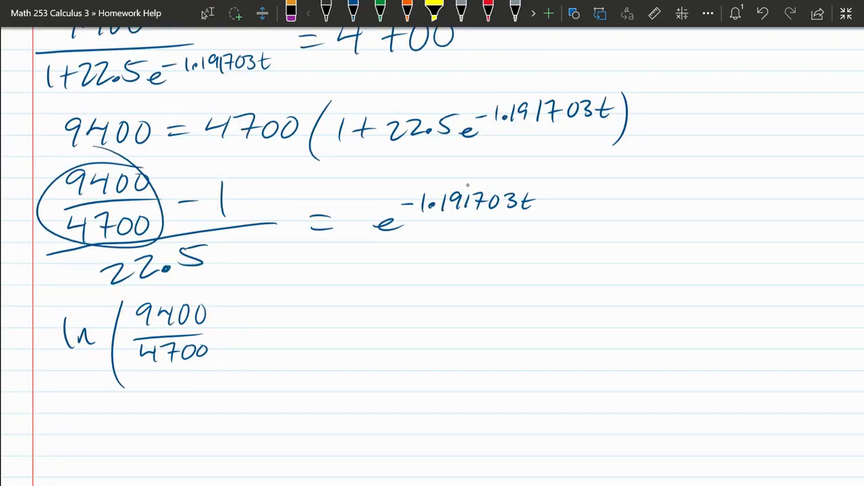
key(ctrl+z)
key(ctrl+z)
key(ctrl+z)
key(ctrl+z)
key(ctrl+z)
key(ctrl+z)
key(ctrl+z)
key(ctrl+z)
key(ctrl+z)
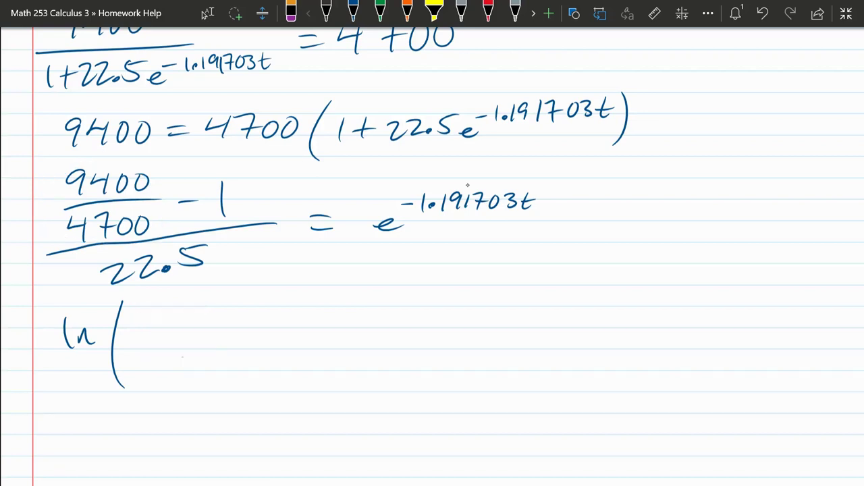
drag(61, 170, 59, 248)
drag(158, 167, 160, 233)
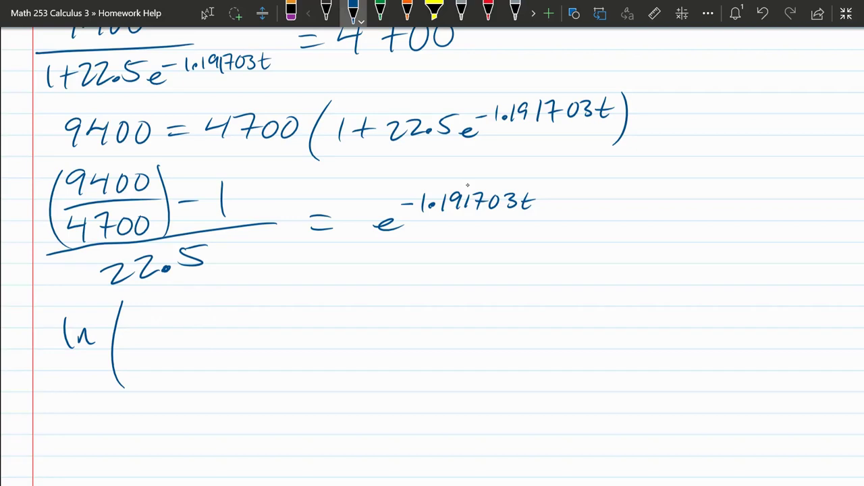
Handwrite the log step ln((2−1)/22.5) = −1.191703t.
drag(147, 316, 172, 335)
drag(139, 351, 167, 351)
drag(181, 322, 198, 321)
drag(217, 309, 220, 339)
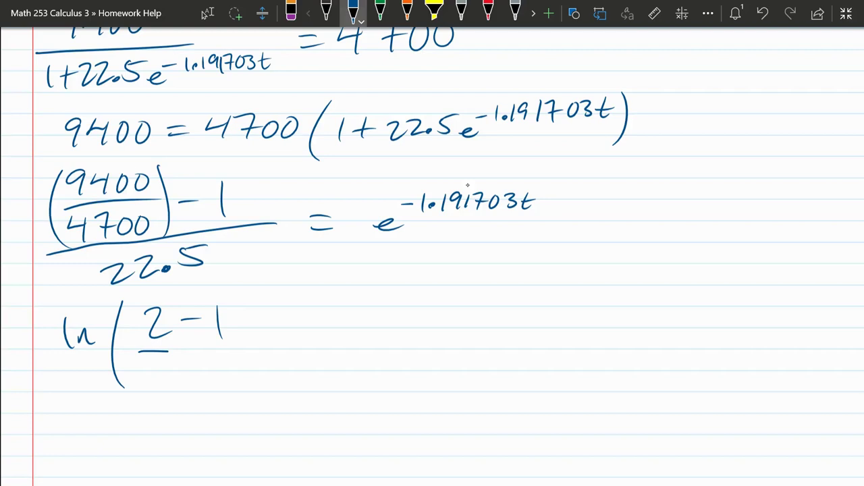
drag(247, 304, 253, 376)
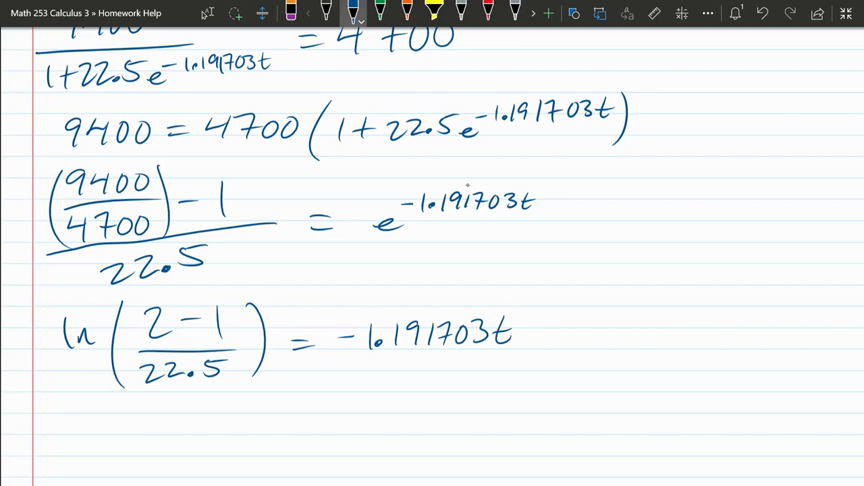
scroll(468, 184, up, 10)
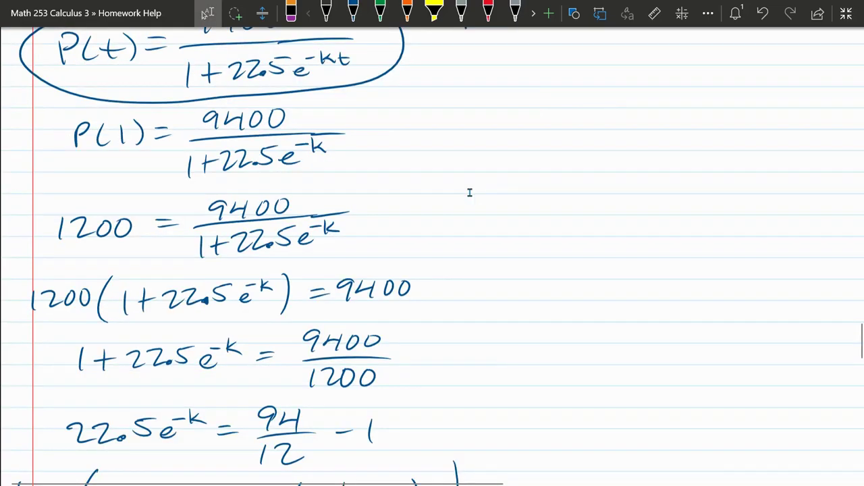
scroll(469, 192, down, 5)
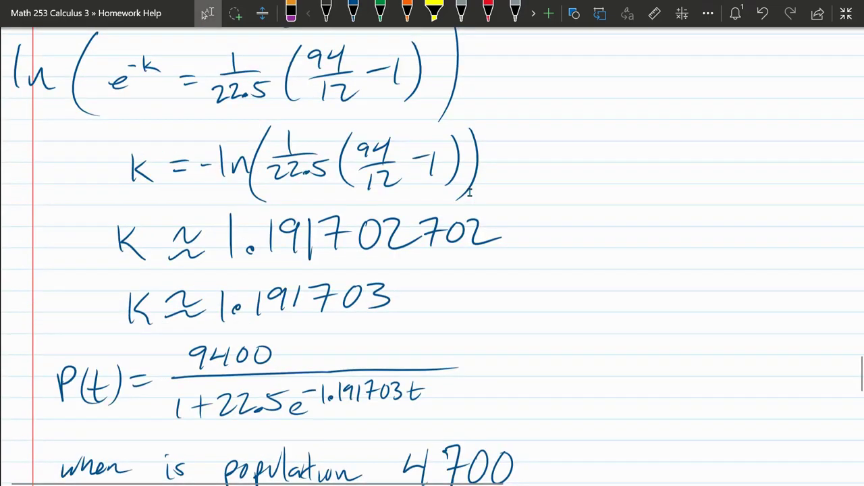